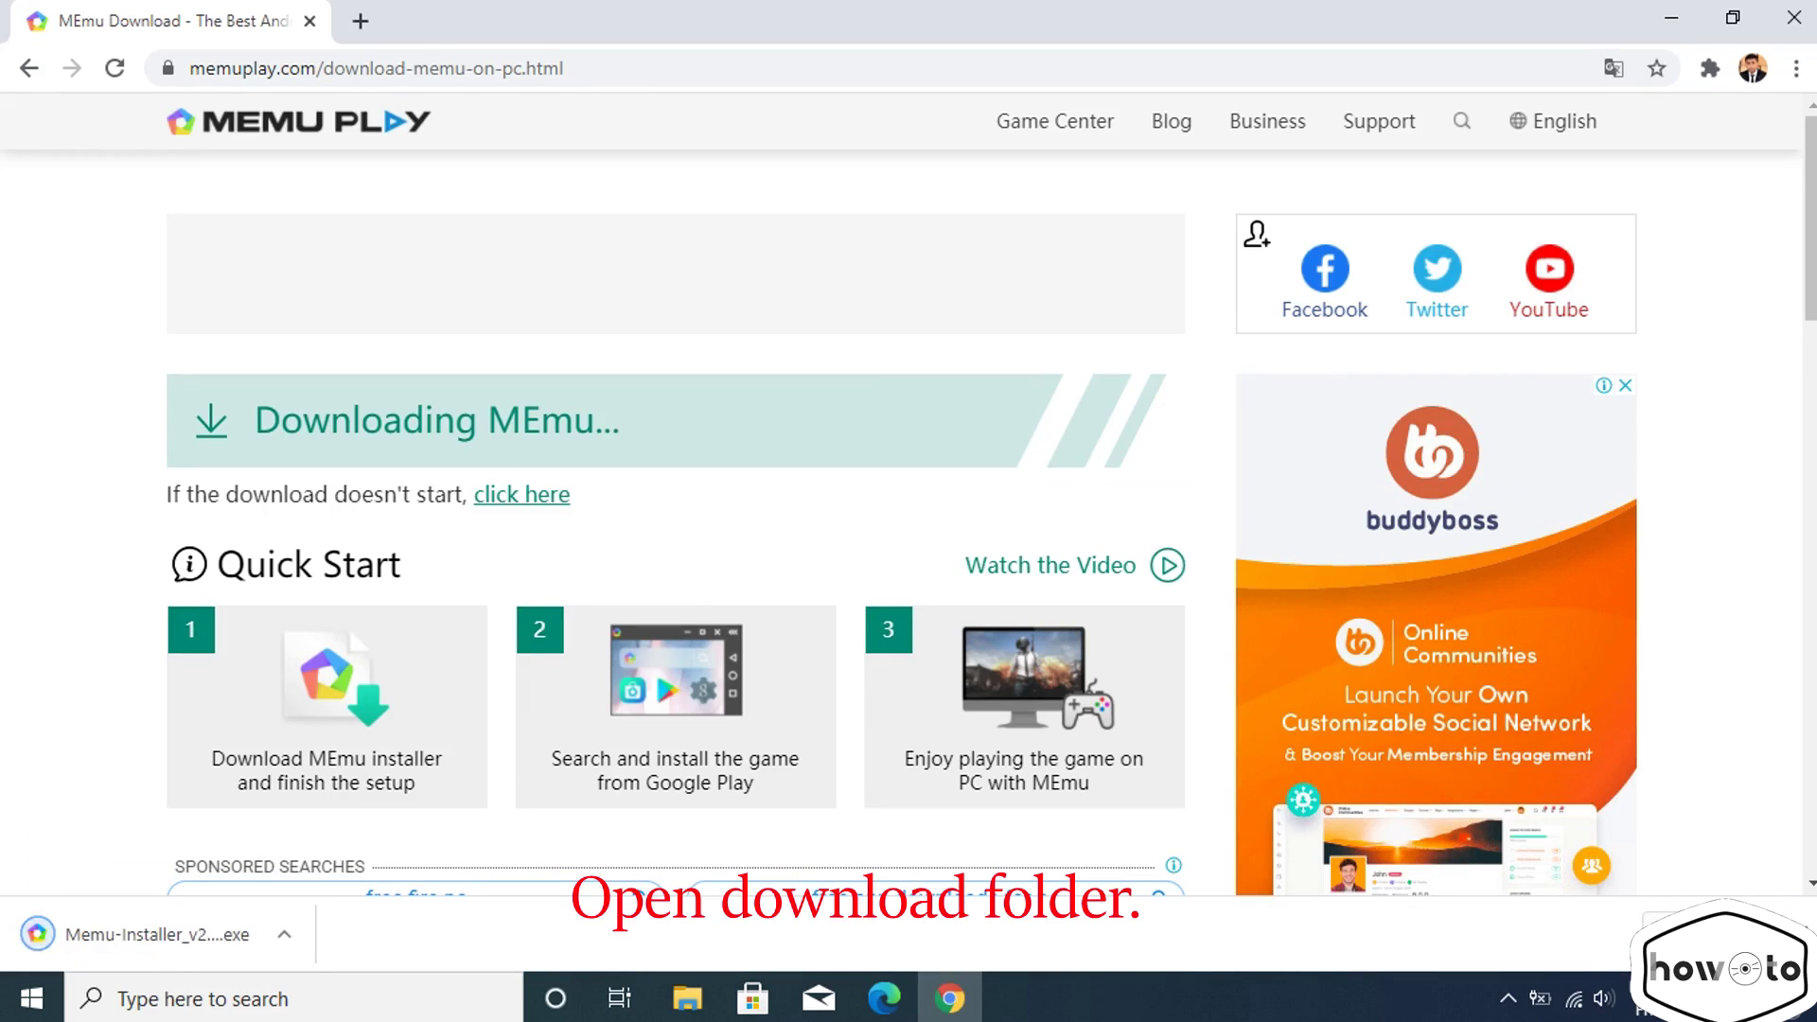
Open the browser's download list and show the downloaded Memu-Installer_v2.017.779.865.exe in its folder.
key("ctrl+j")
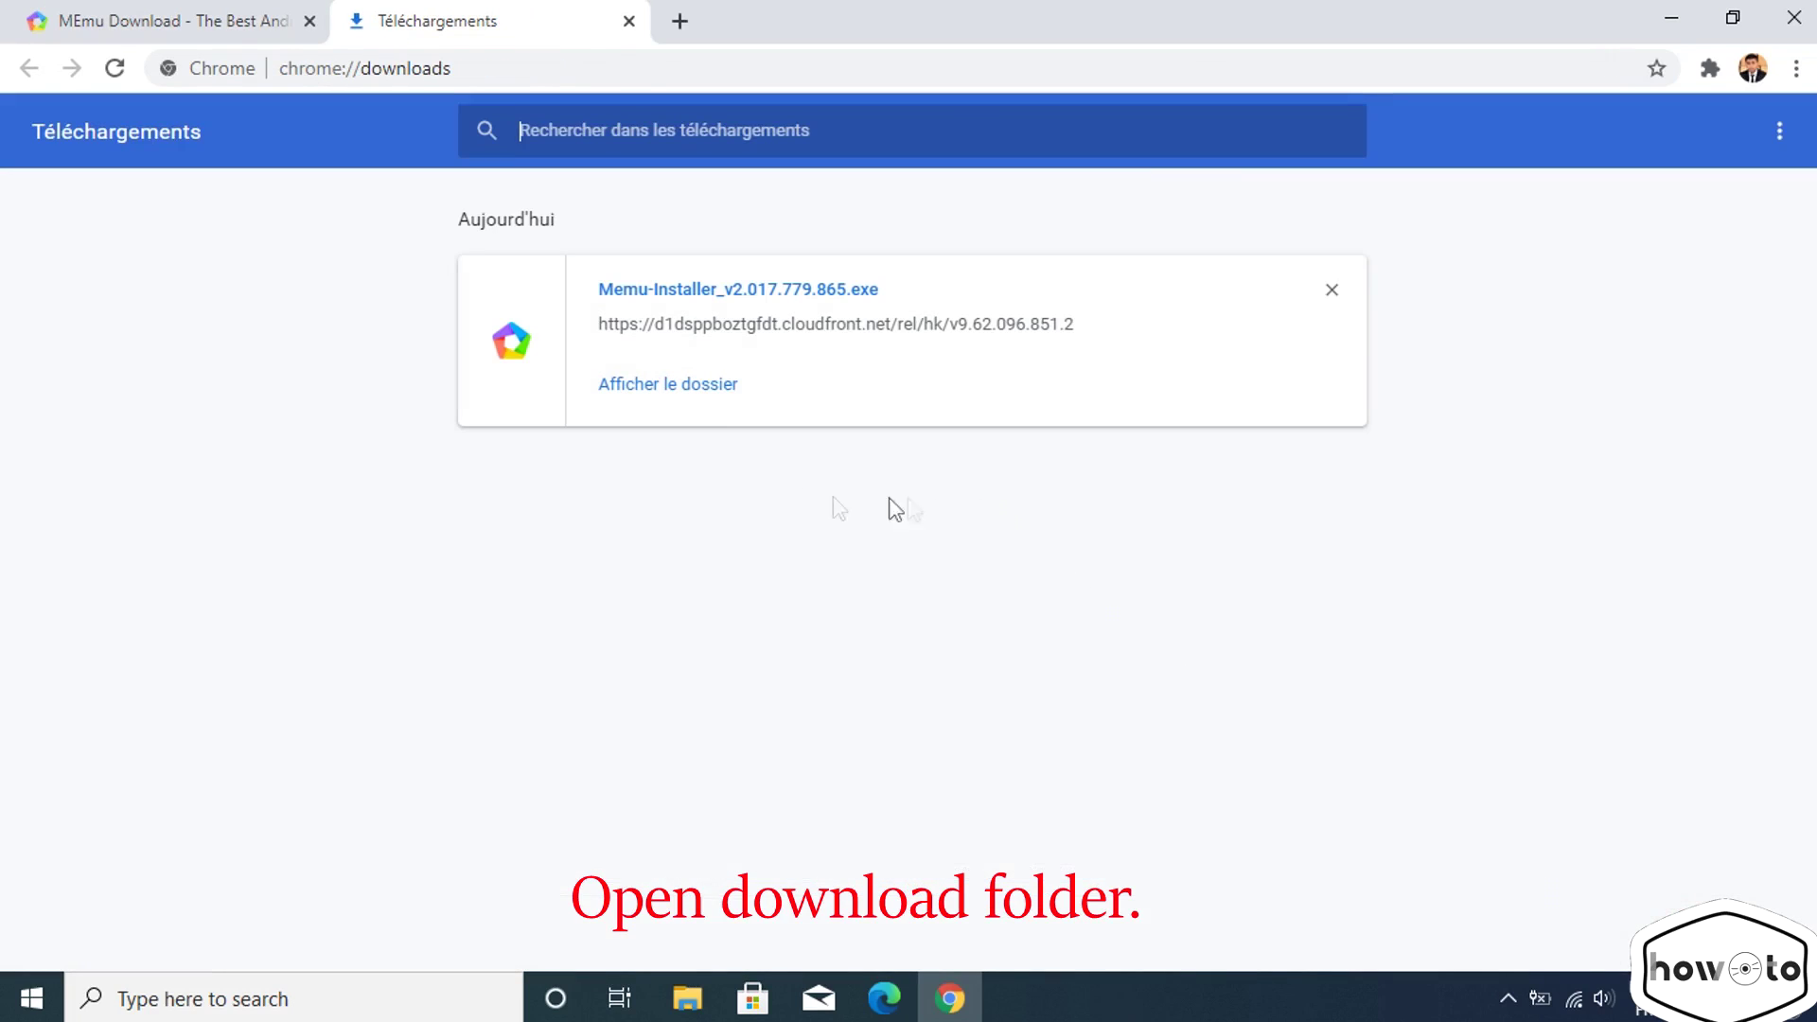
right_click(710, 299)
left_click(653, 386)
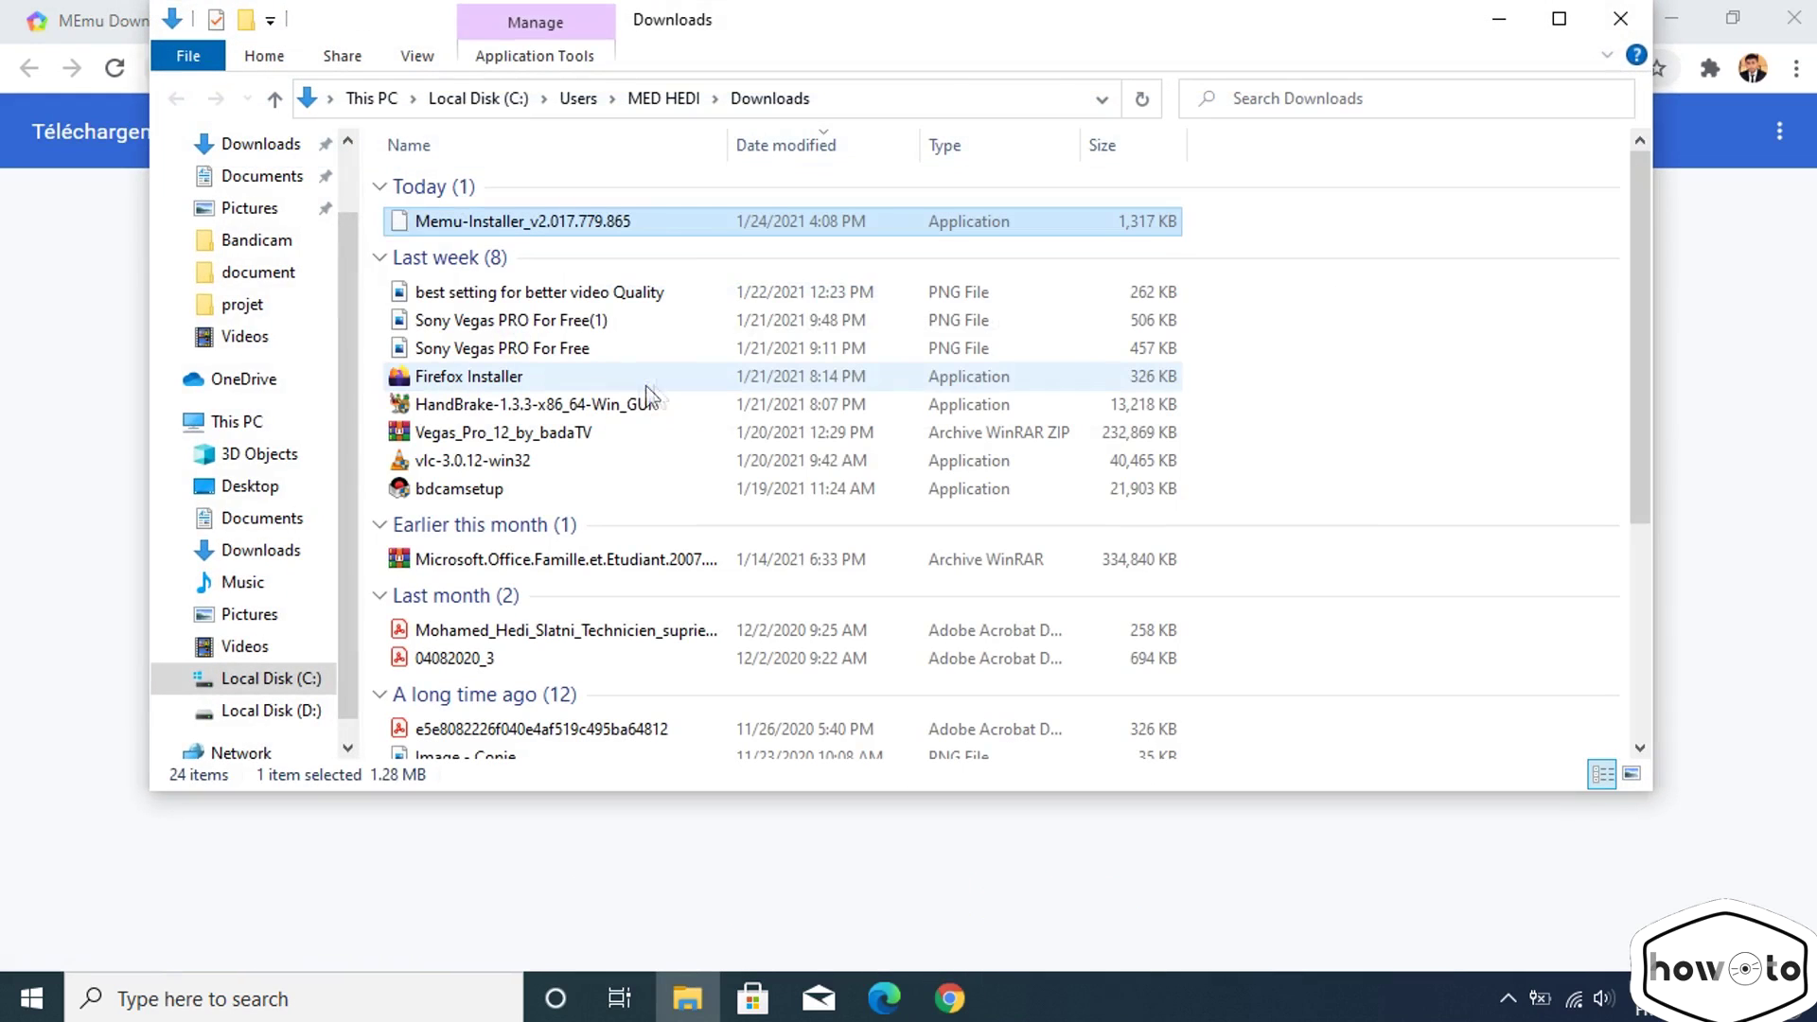
Move the Memu-Installer_v2.017.779.865 file from the Downloads folder to the desktop, closing the folder and minimizing the browser.
right_click(504, 230)
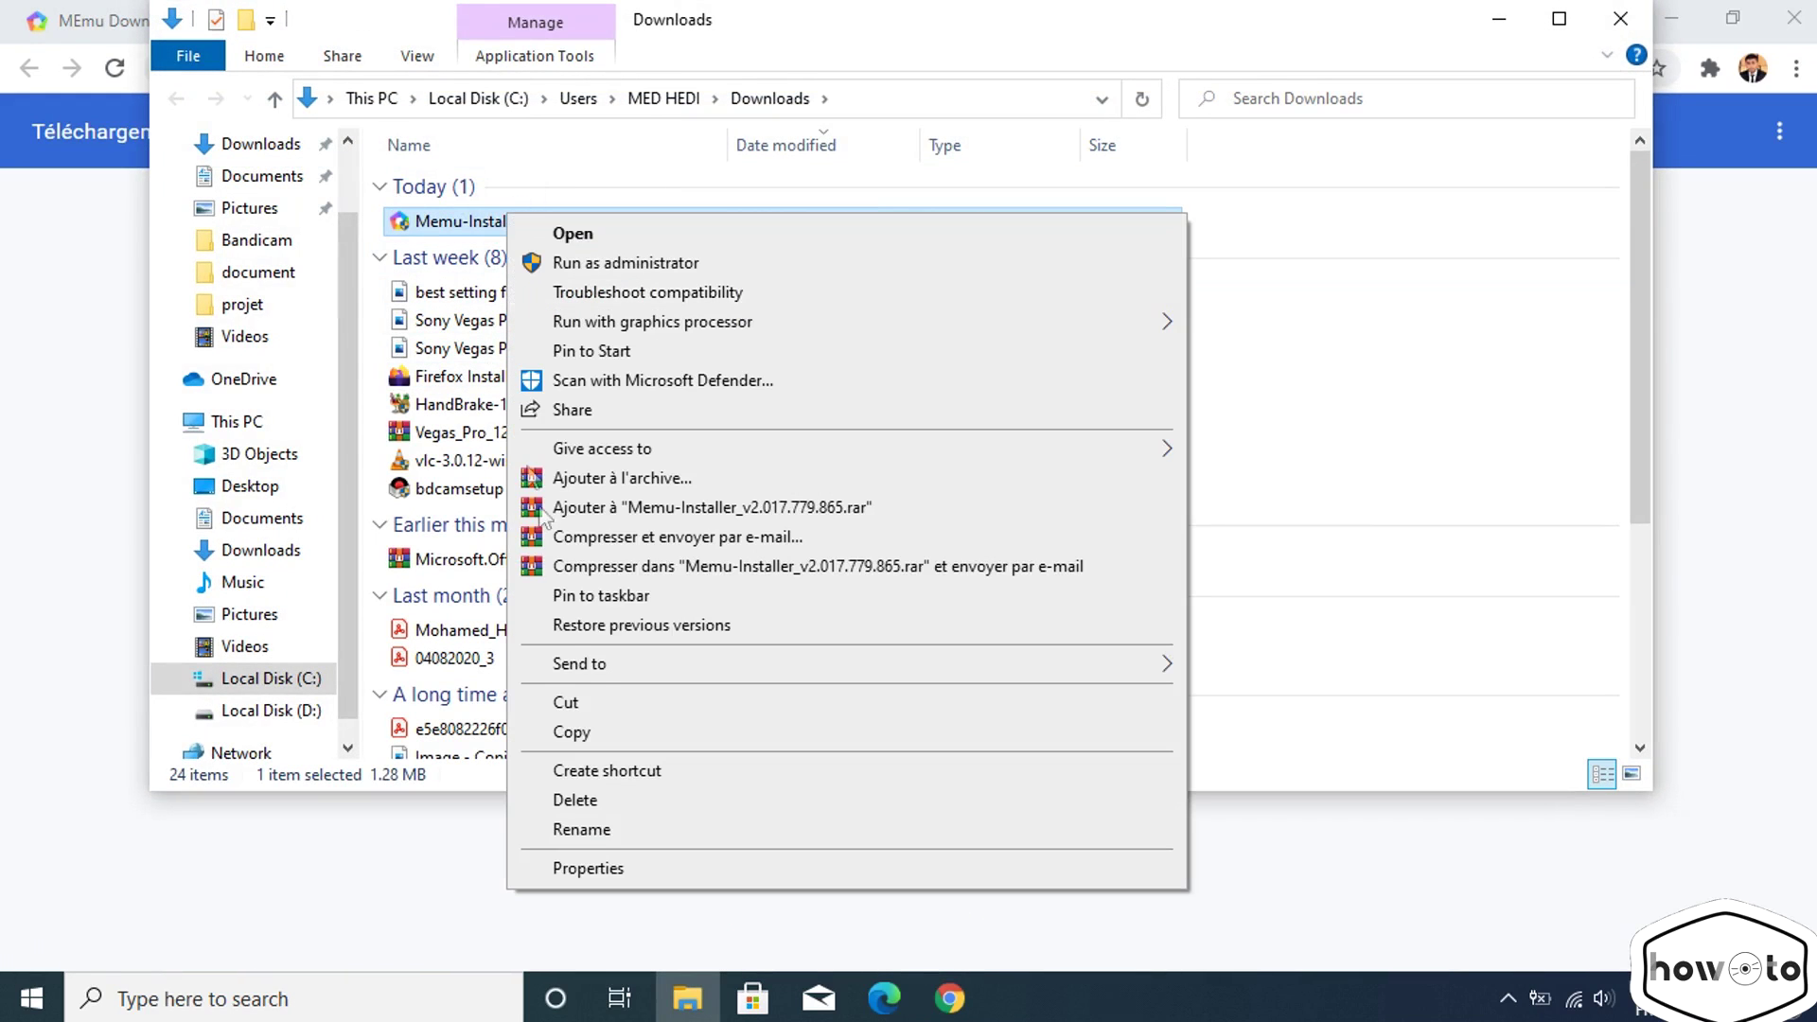
left_click(595, 701)
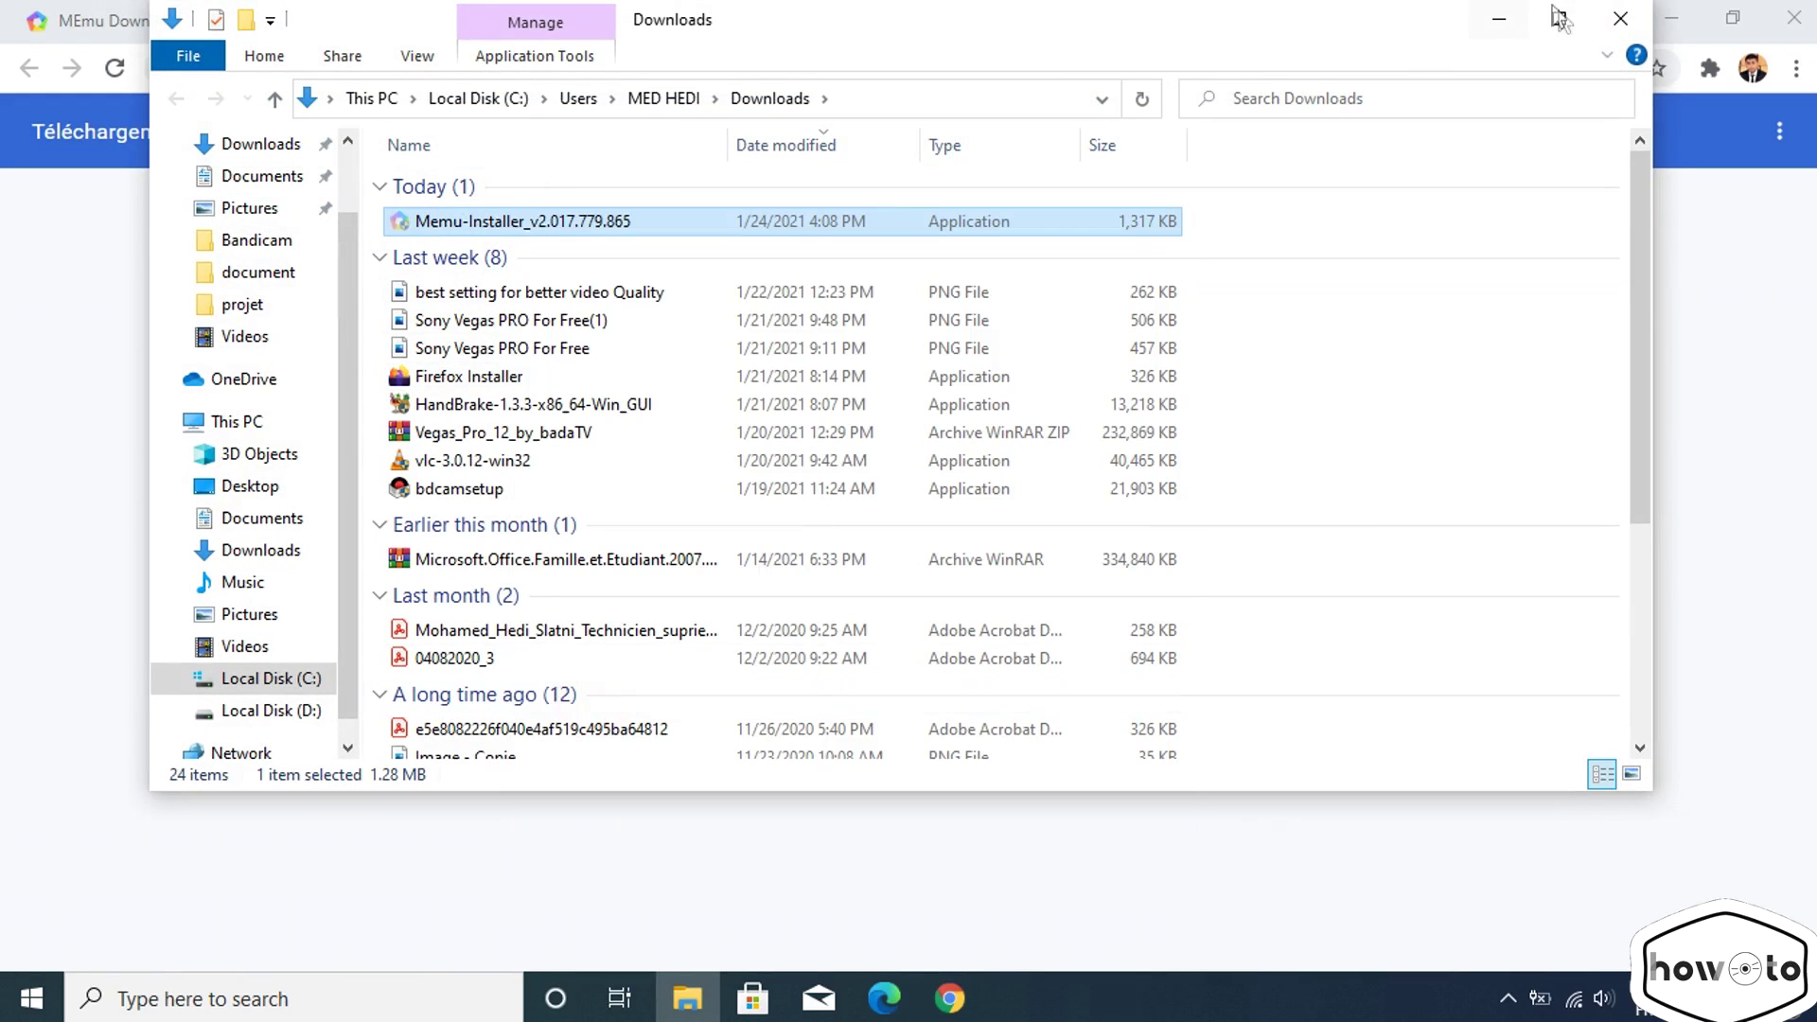
left_click(1620, 17)
left_click(1671, 17)
right_click(1002, 197)
left_click(759, 176)
right_click(759, 175)
left_click(850, 295)
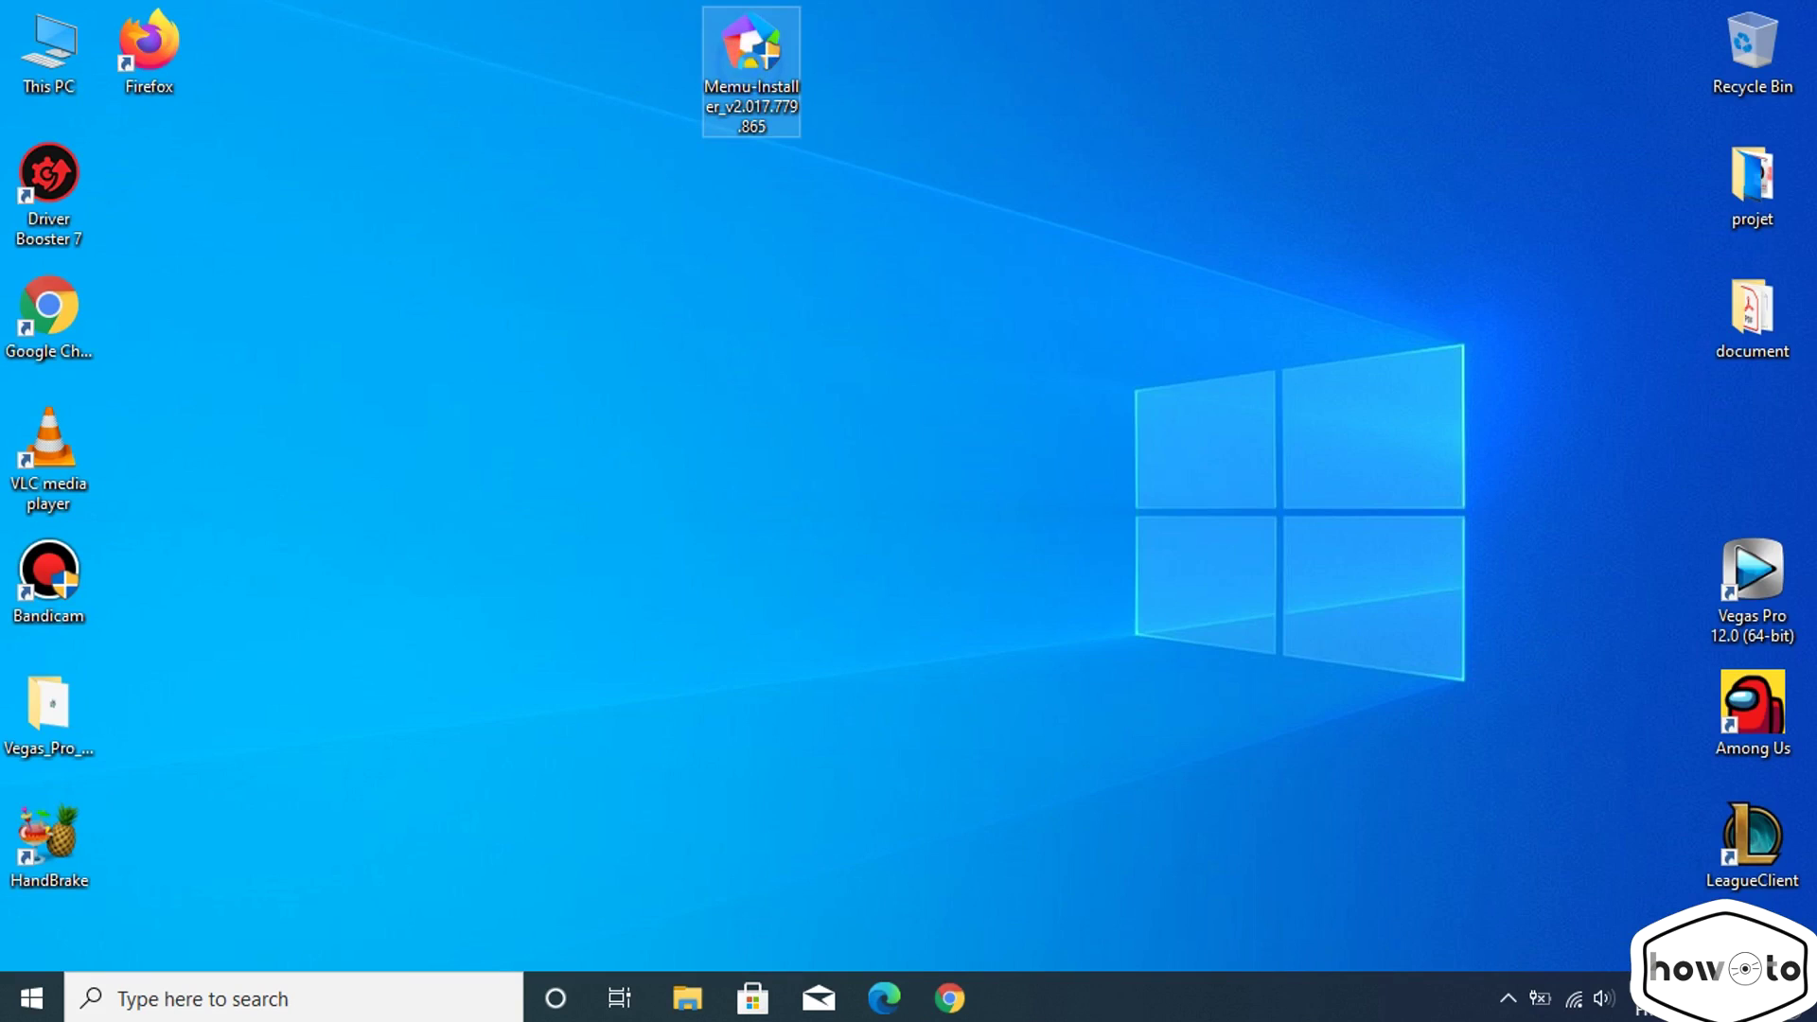
Open the MEmu installer from the desktop and let it run anyway despite the SmartScreen block.
right_click(751, 64)
left_click(868, 83)
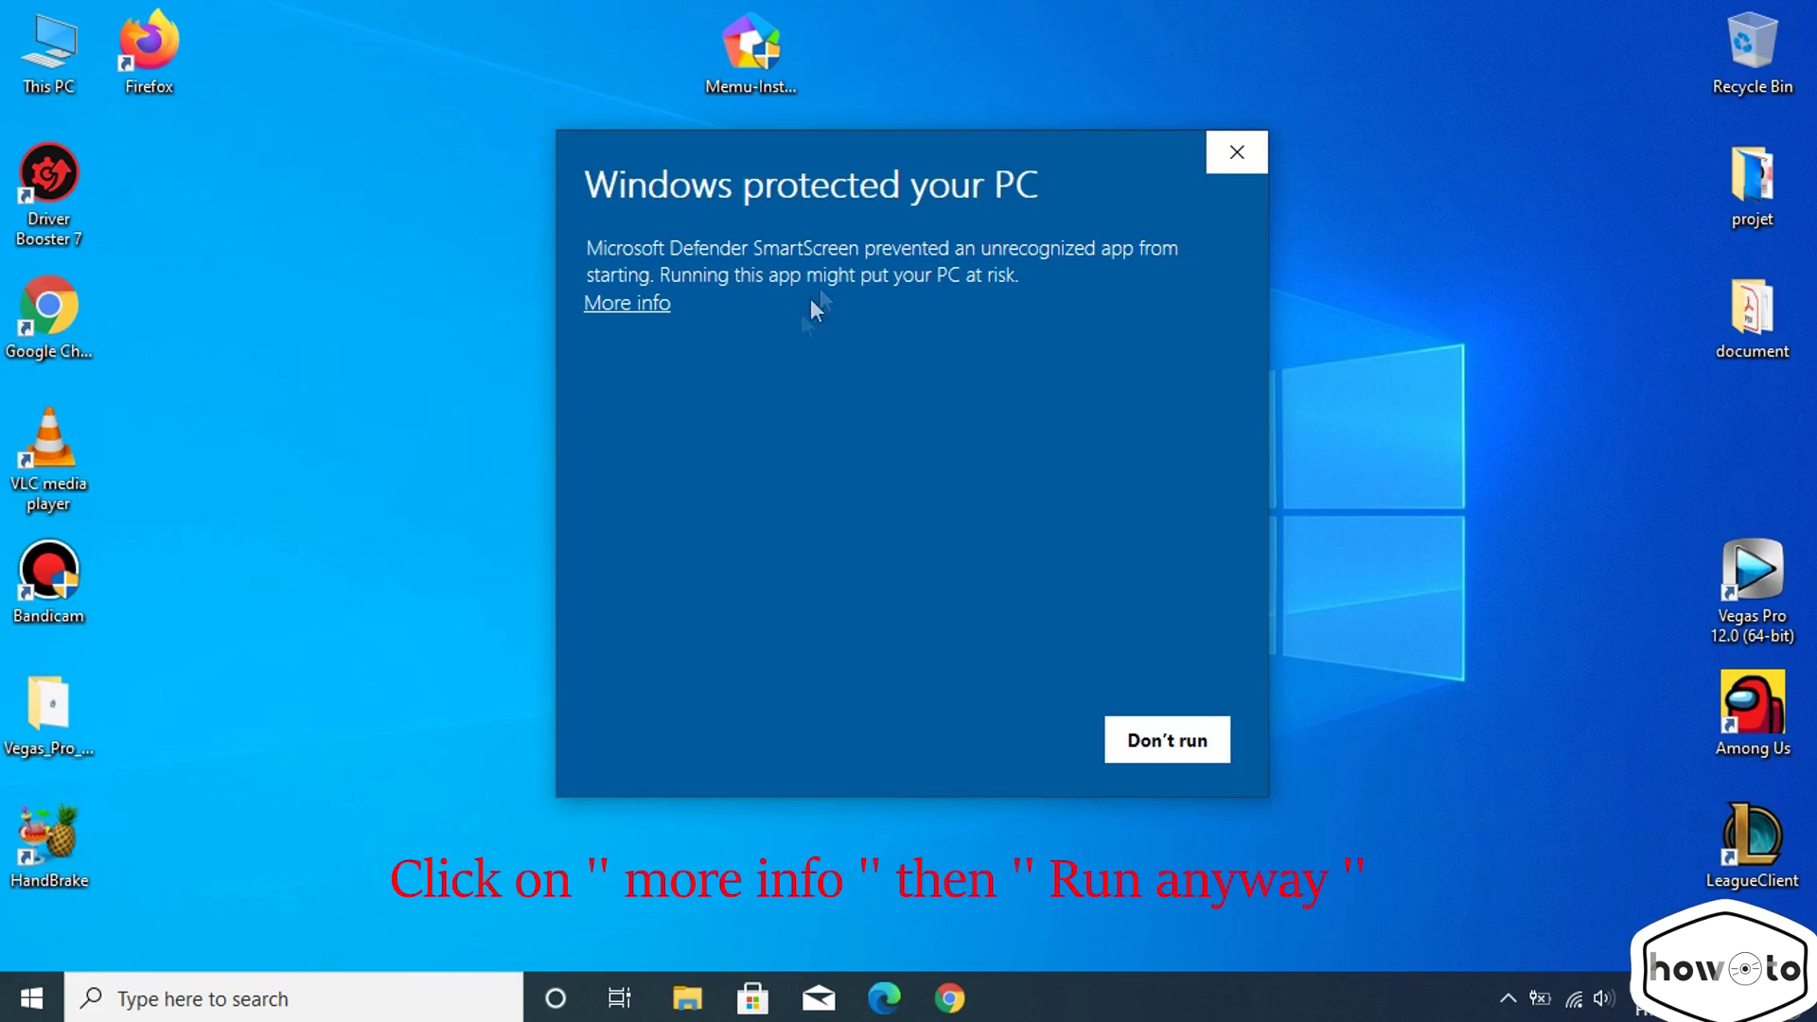
left_click(628, 308)
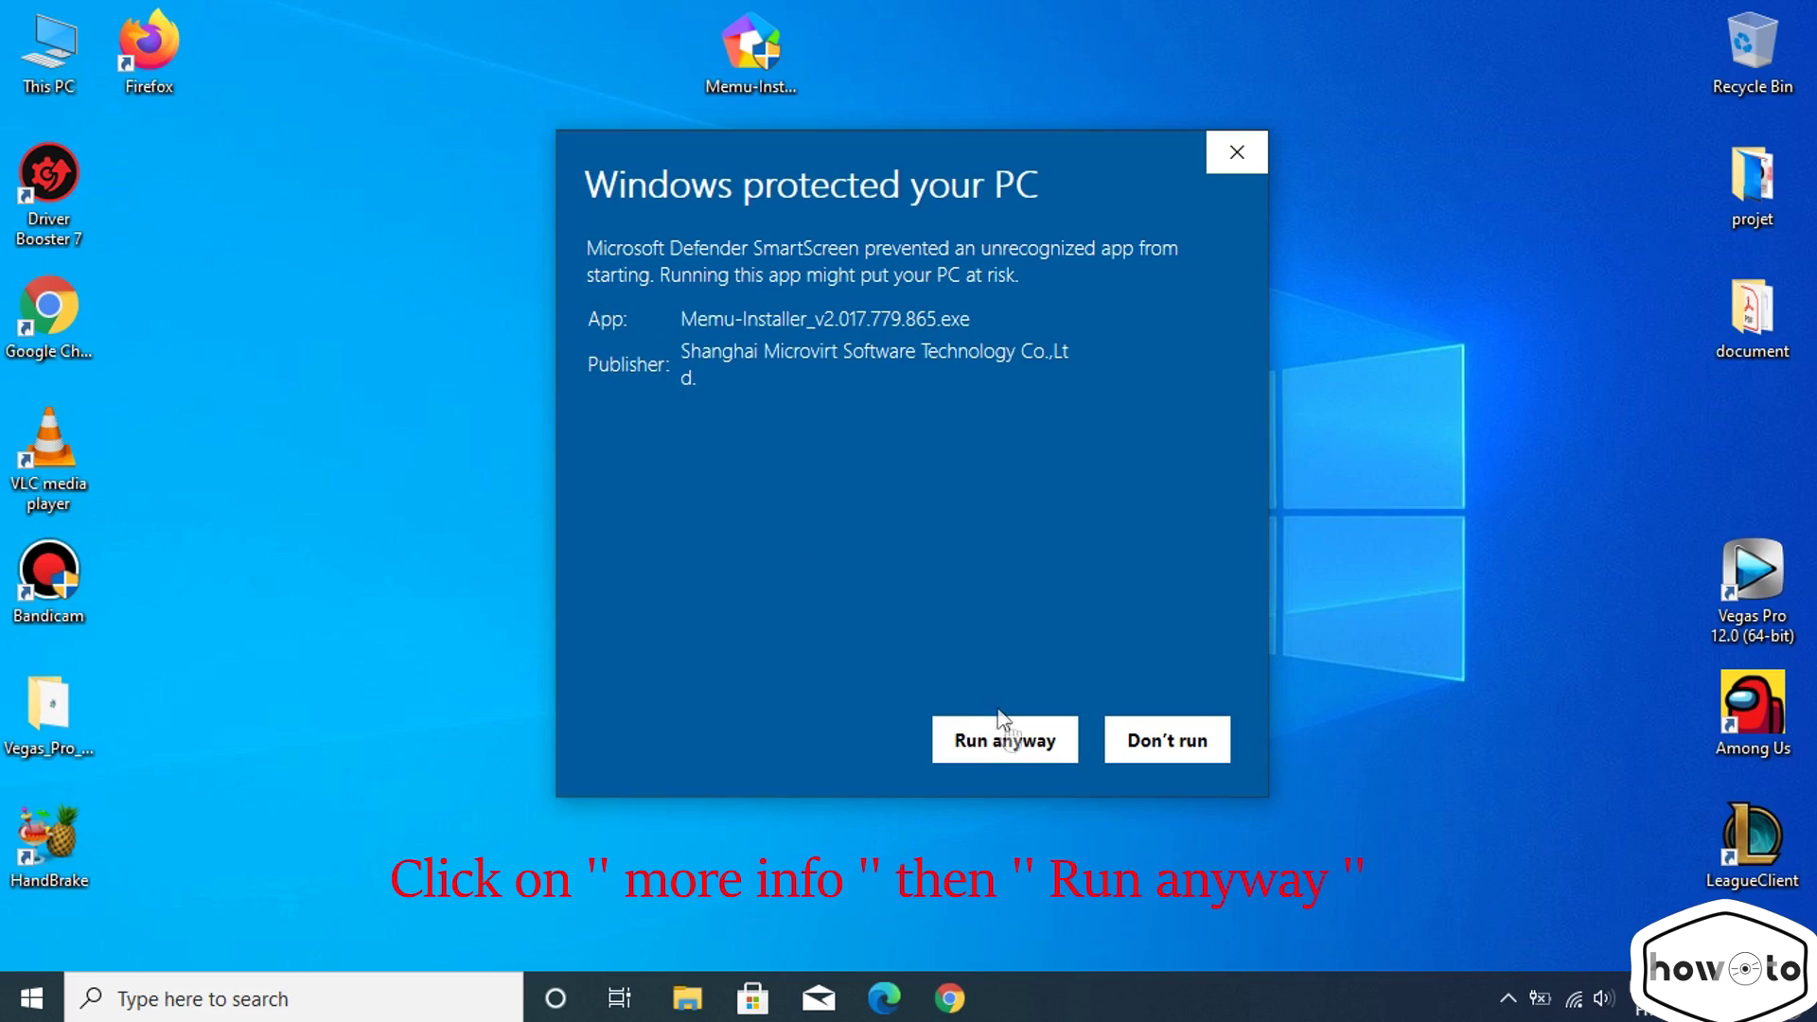
left_click(1024, 750)
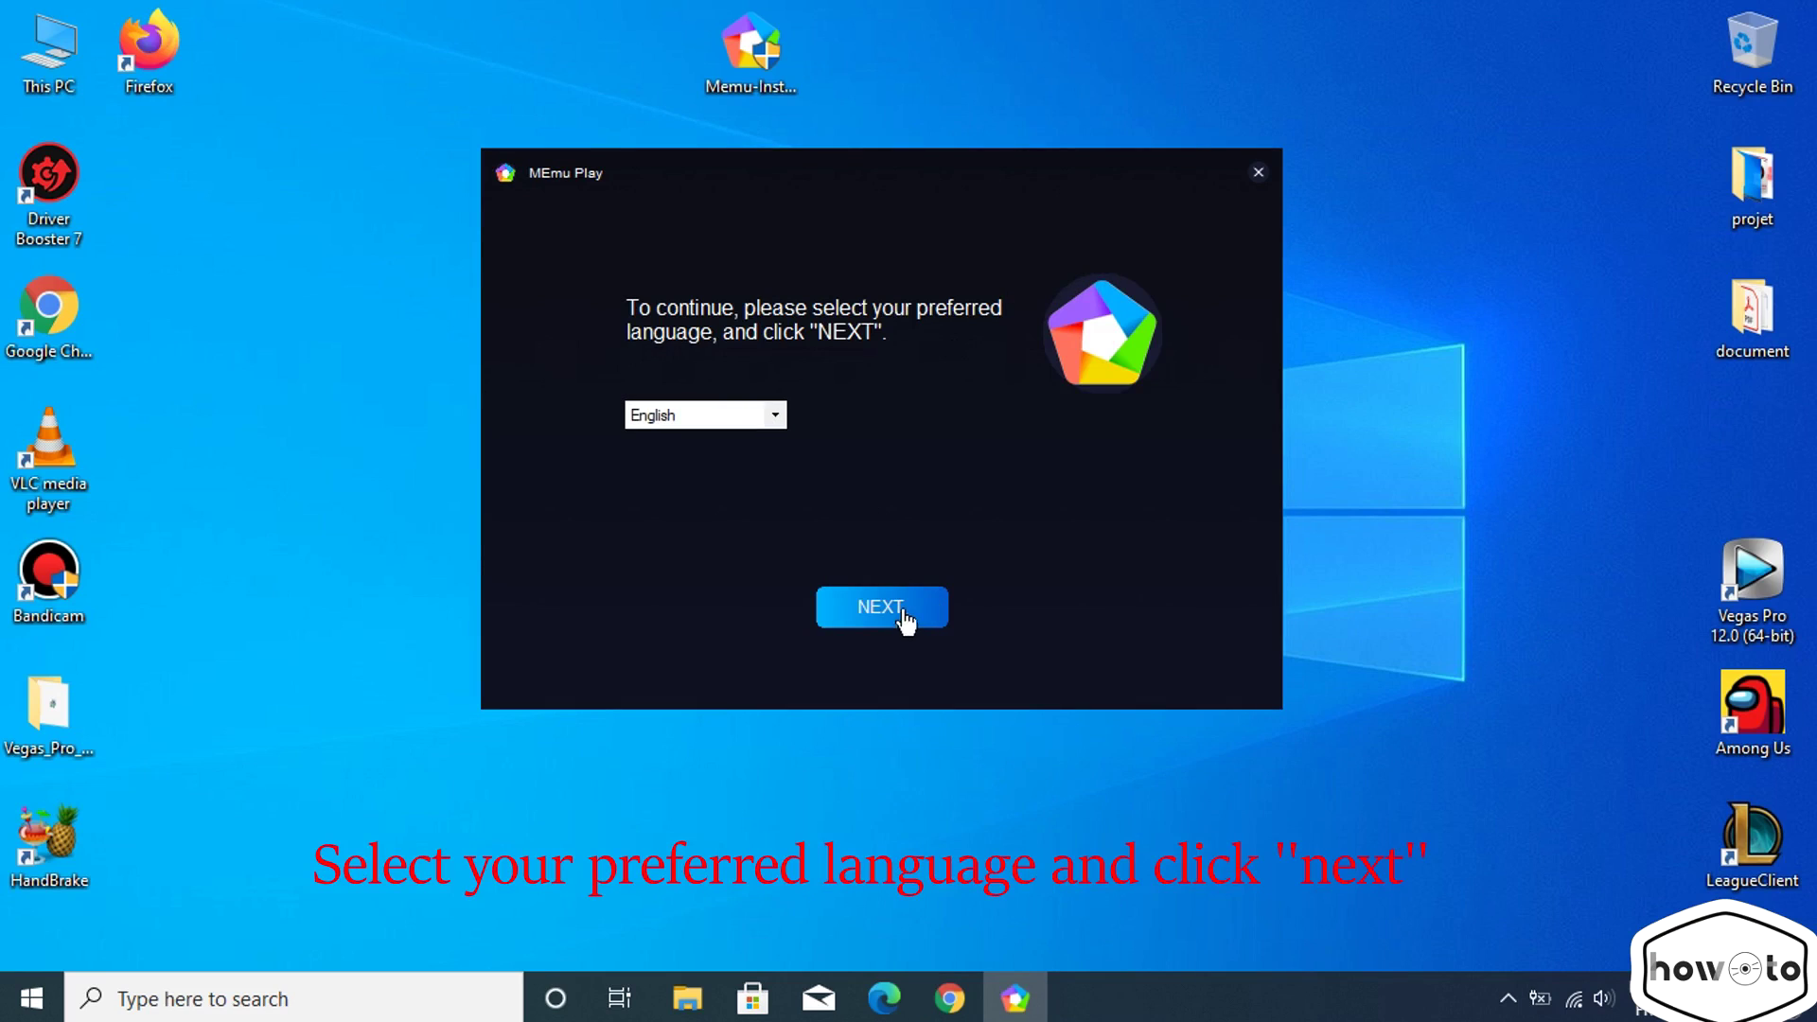
Start the MEmu installation in English to C:\Program Files (x86), declining the McAfee Webadvisor and Opera offers.
left_click(881, 611)
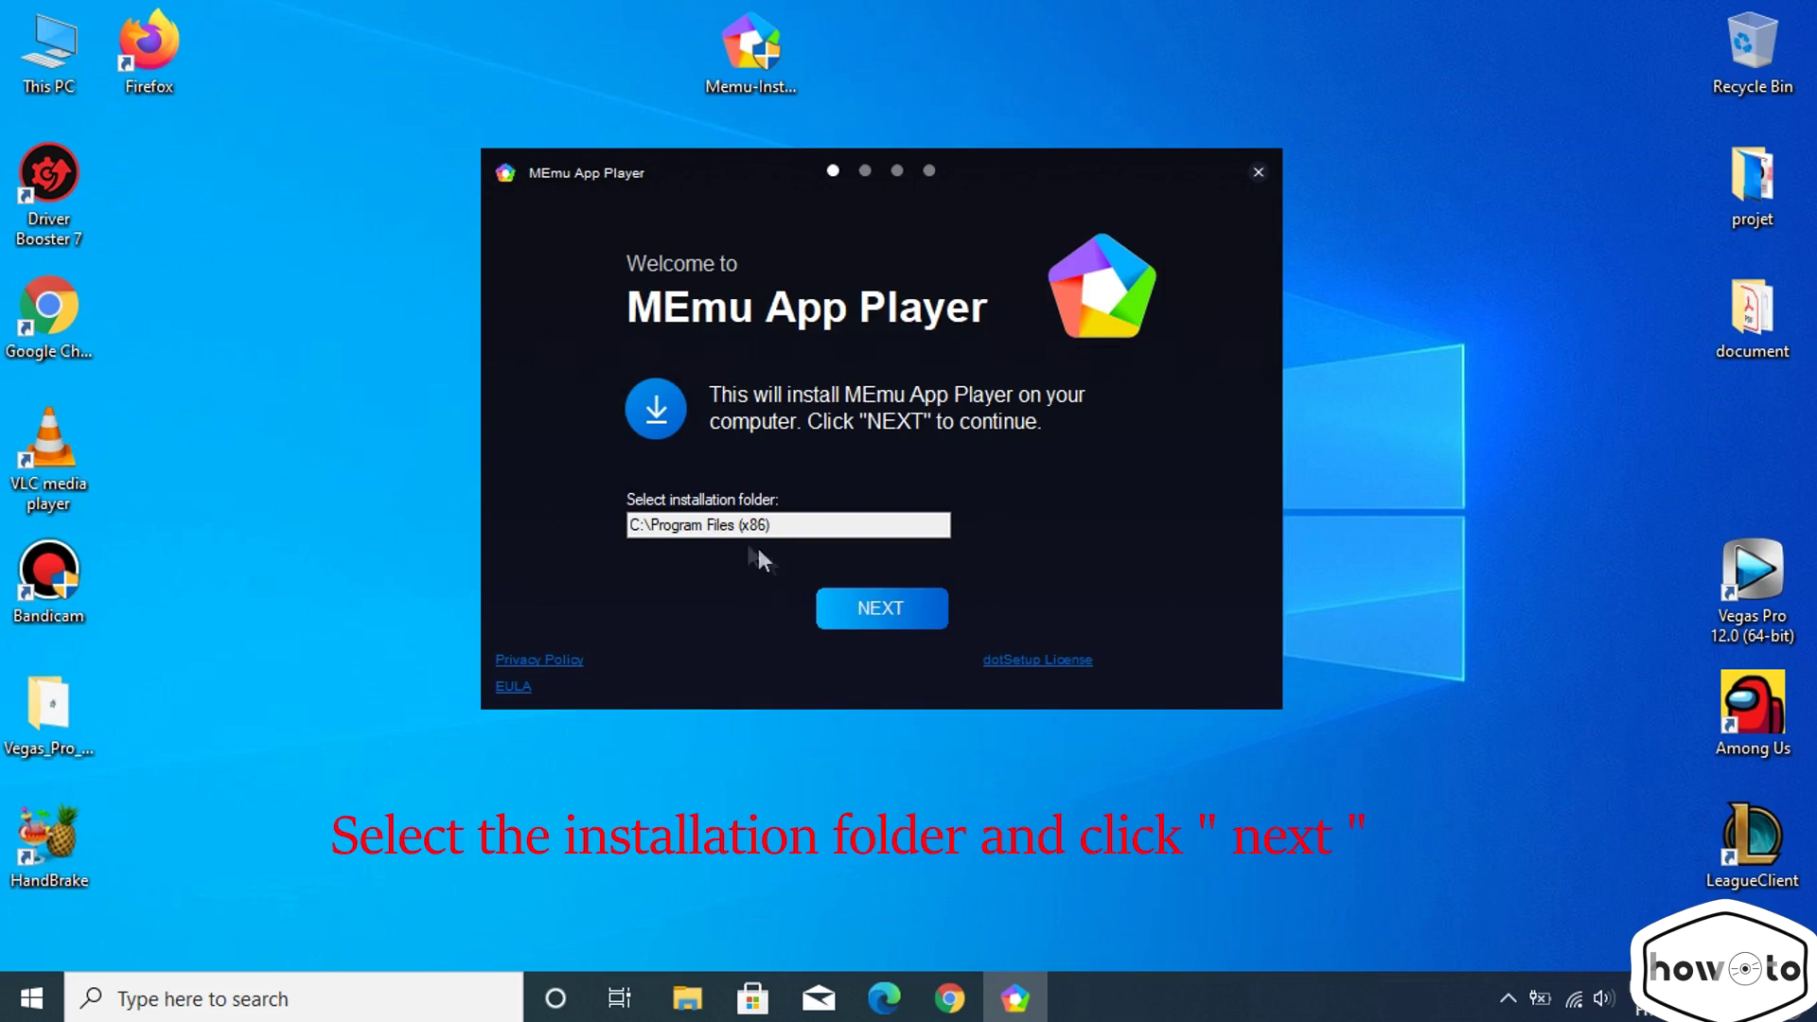
left_click(896, 621)
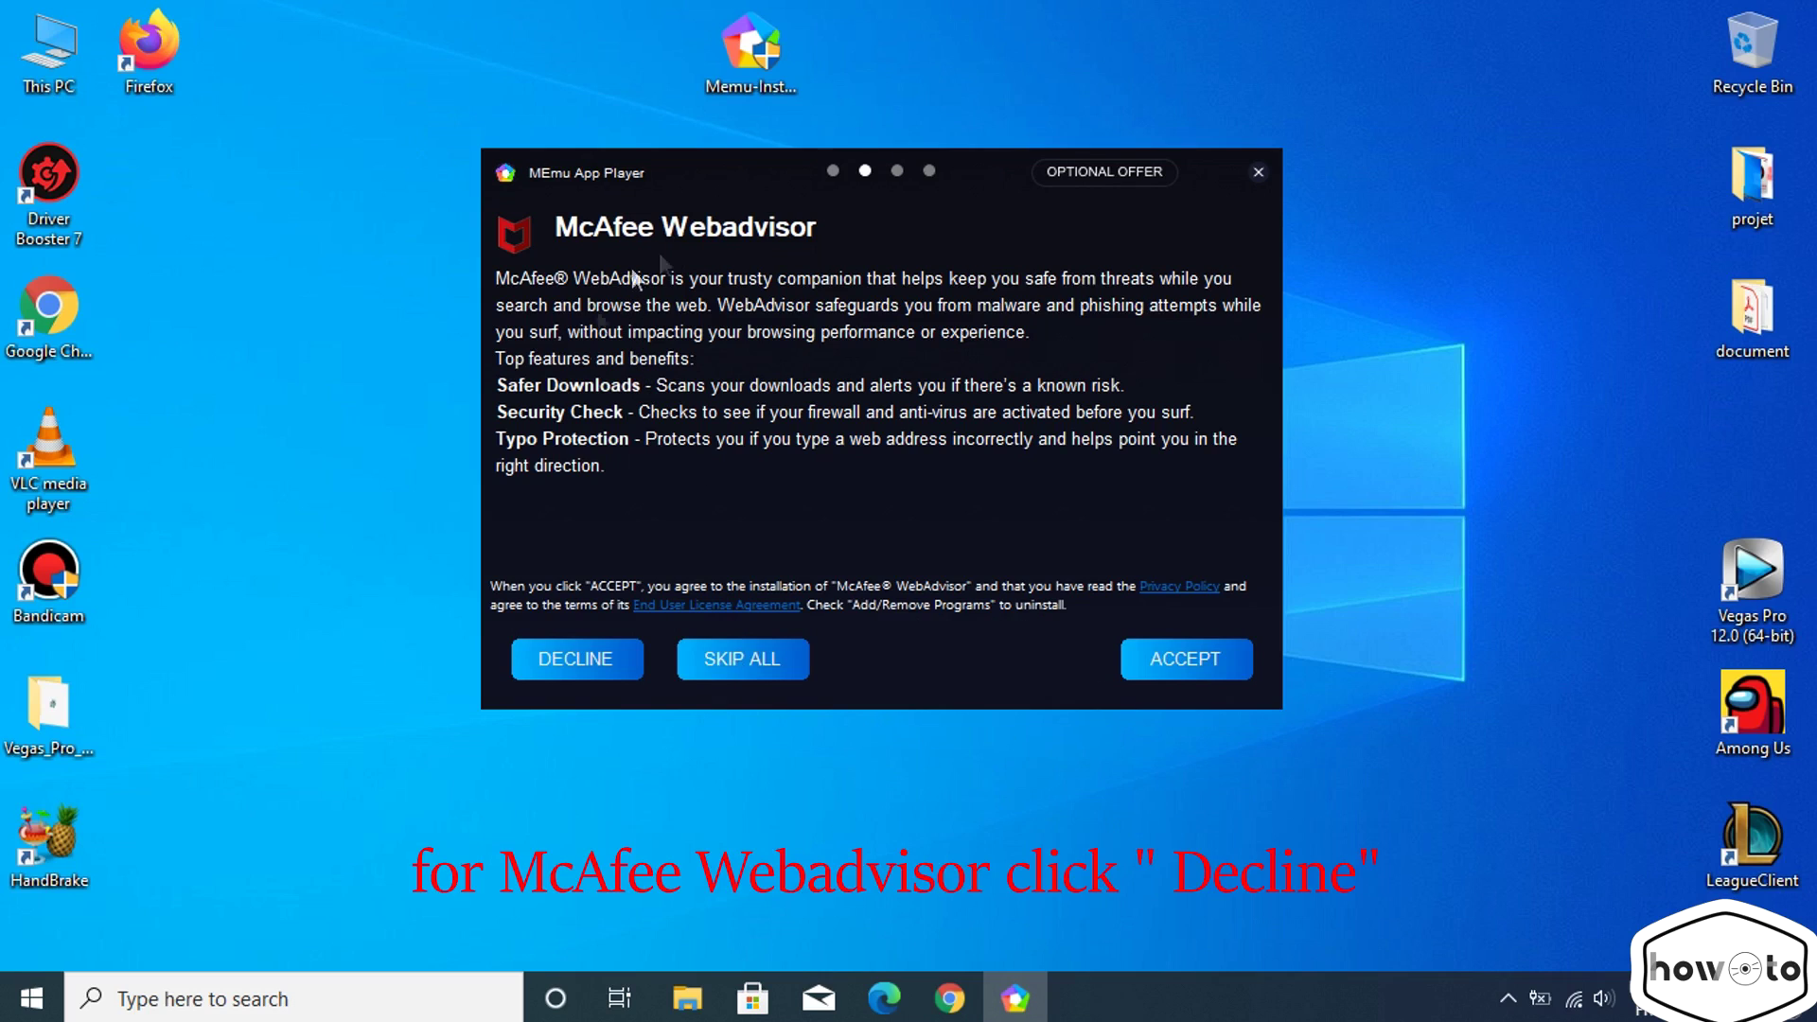
left_click(587, 662)
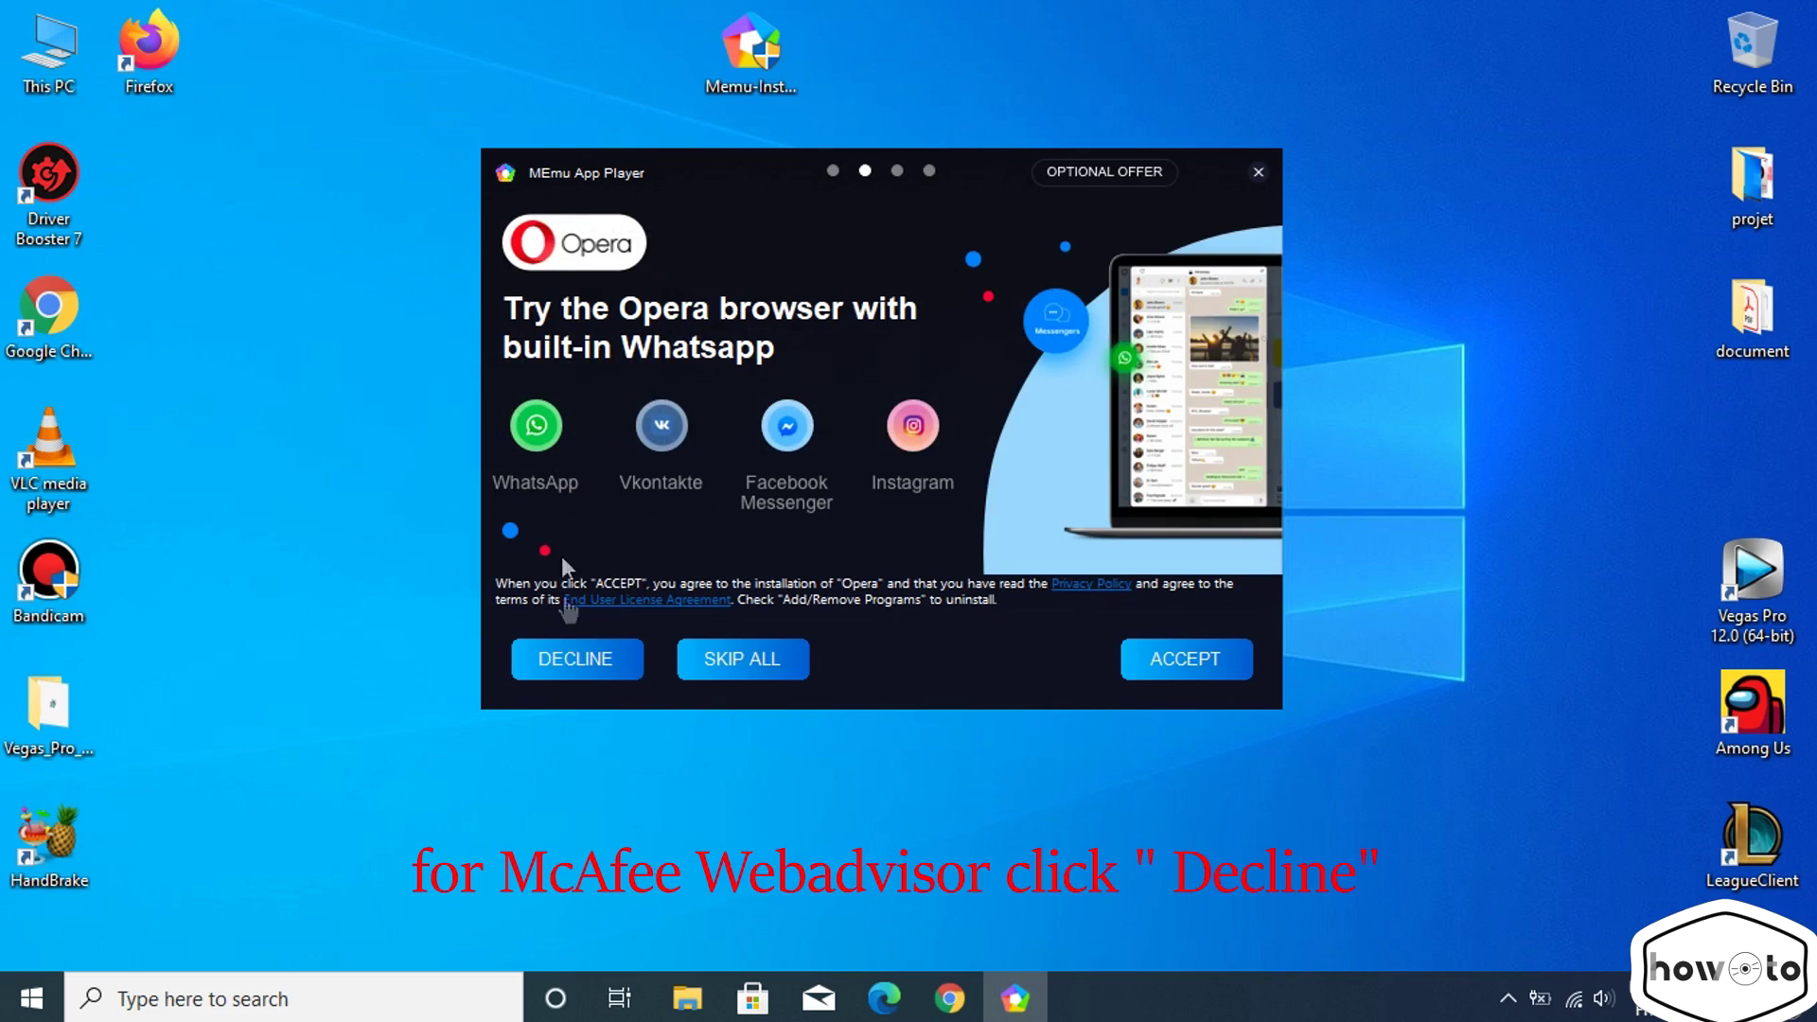
left_click(581, 668)
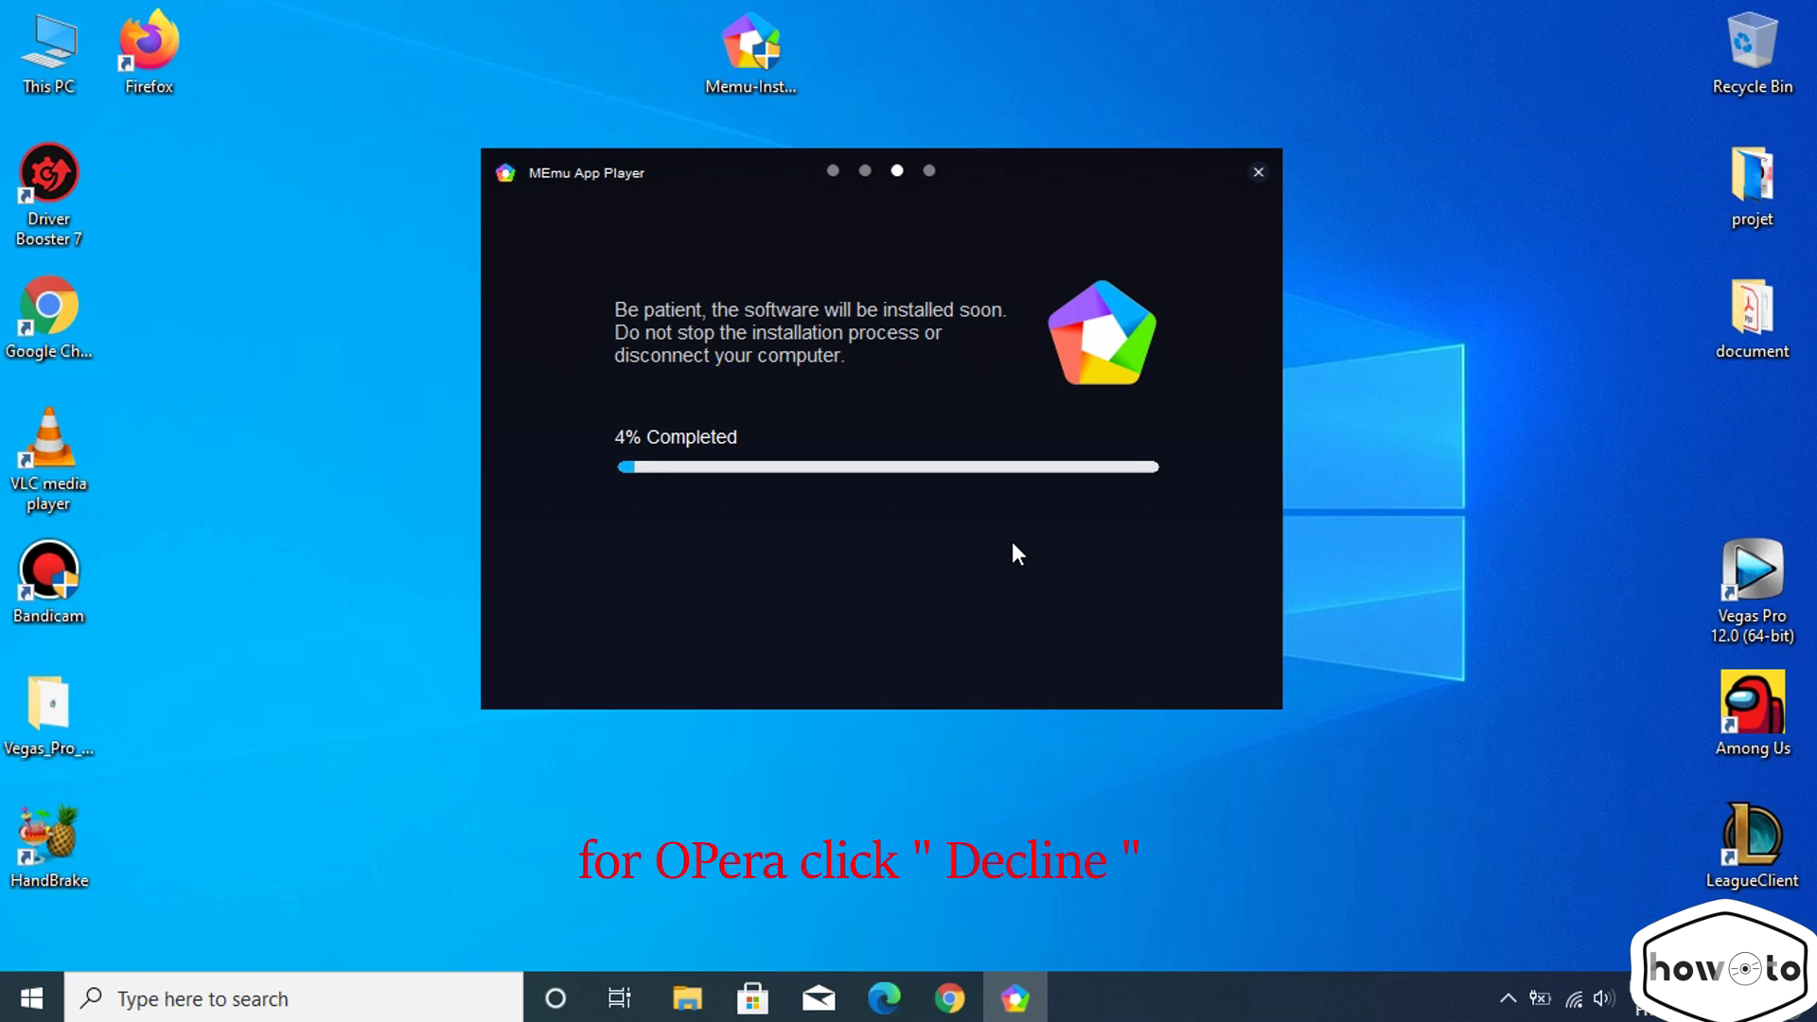
right_click(1401, 403)
left_click(1410, 481)
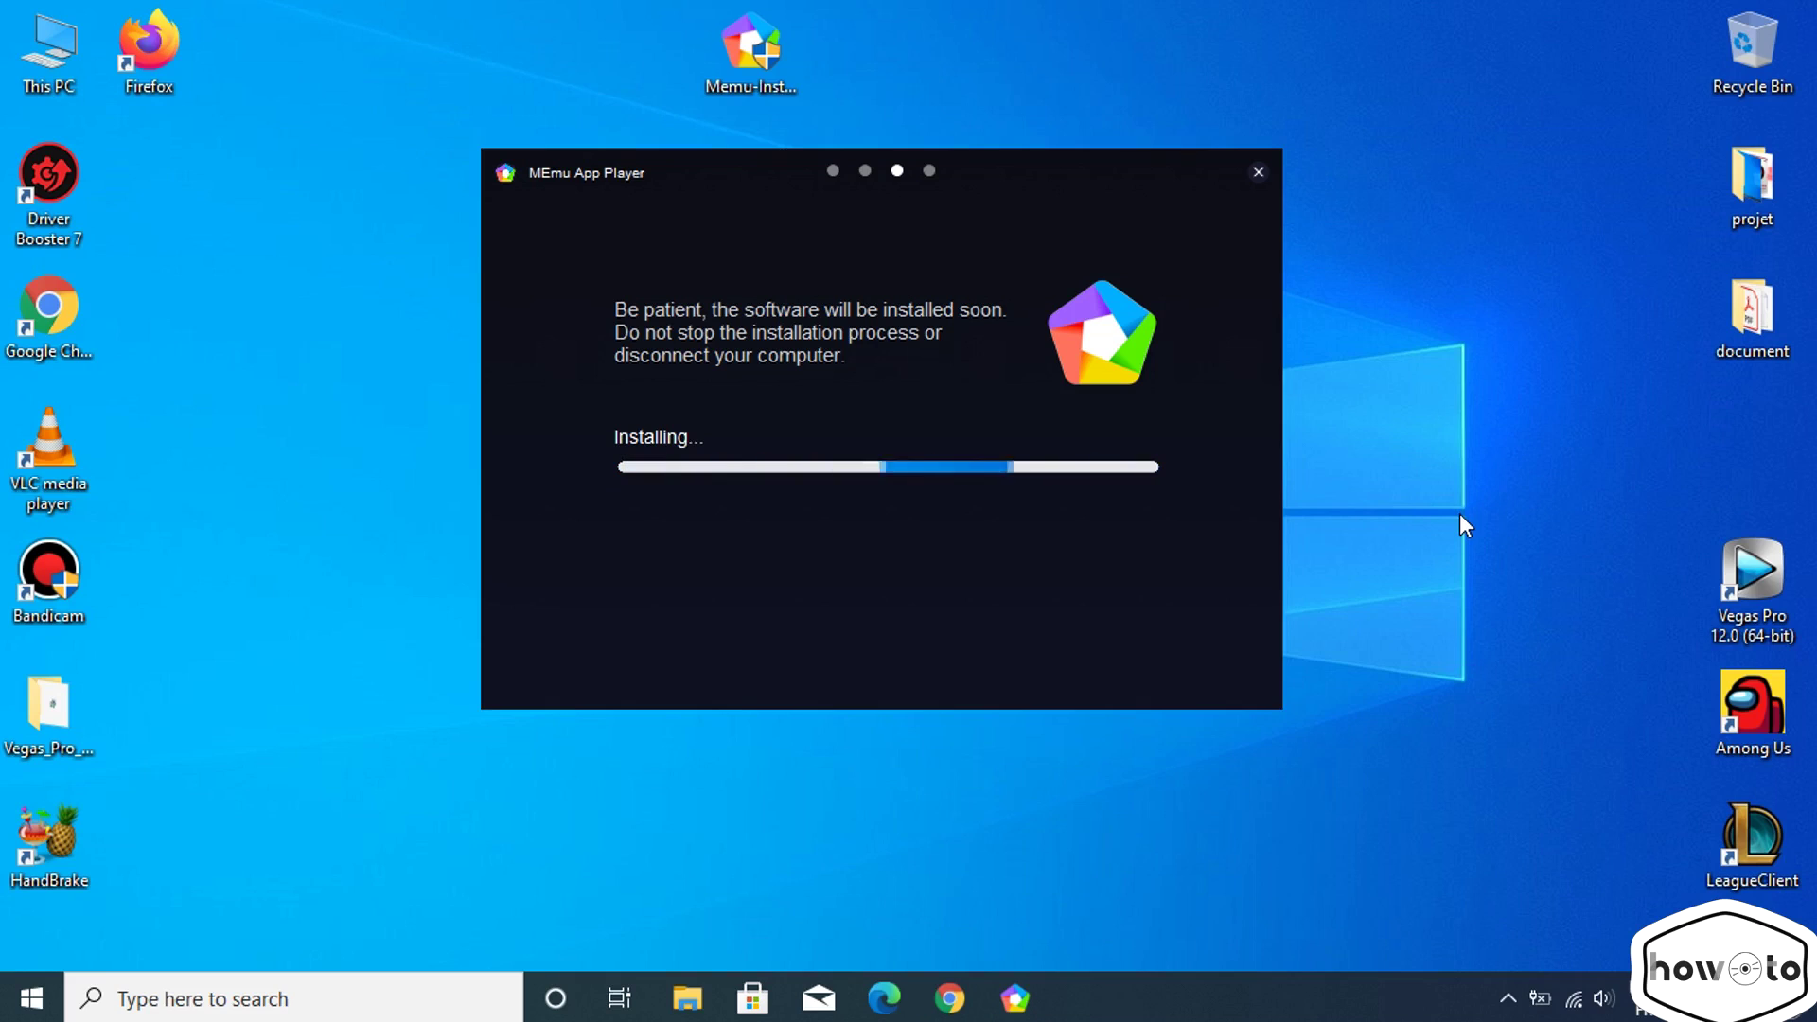
right_click(1444, 273)
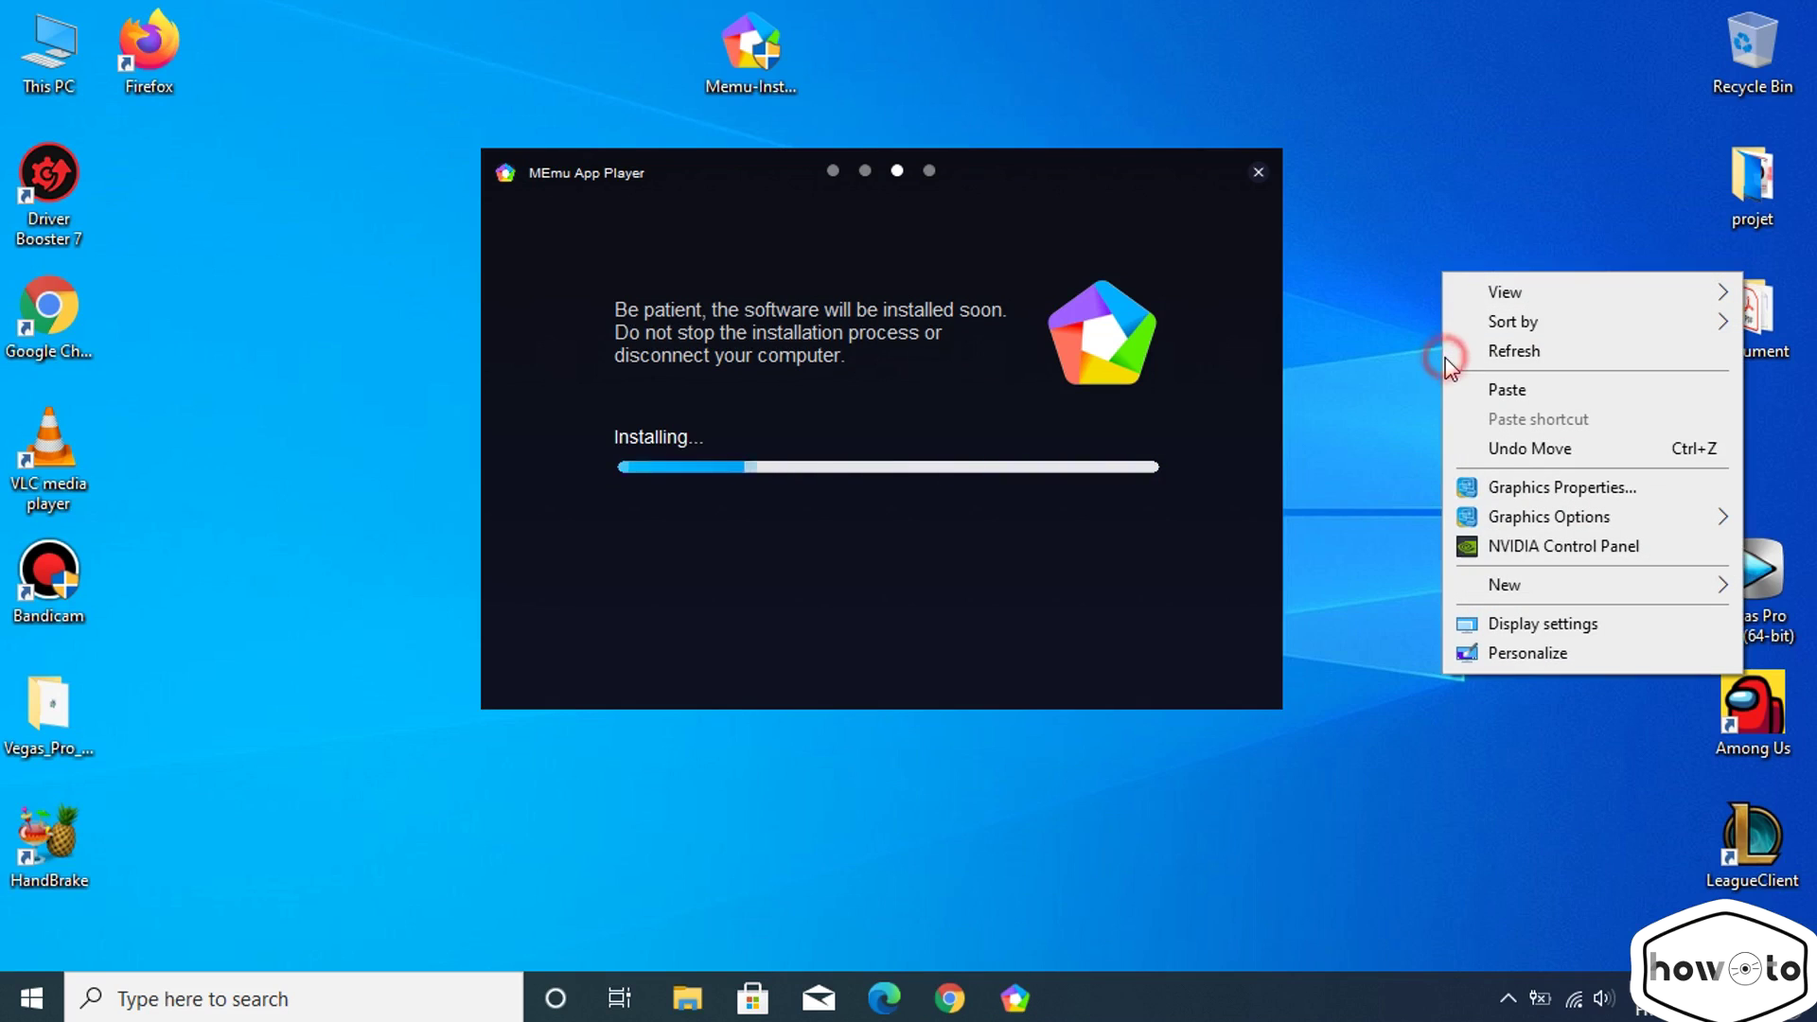
left_click(1459, 352)
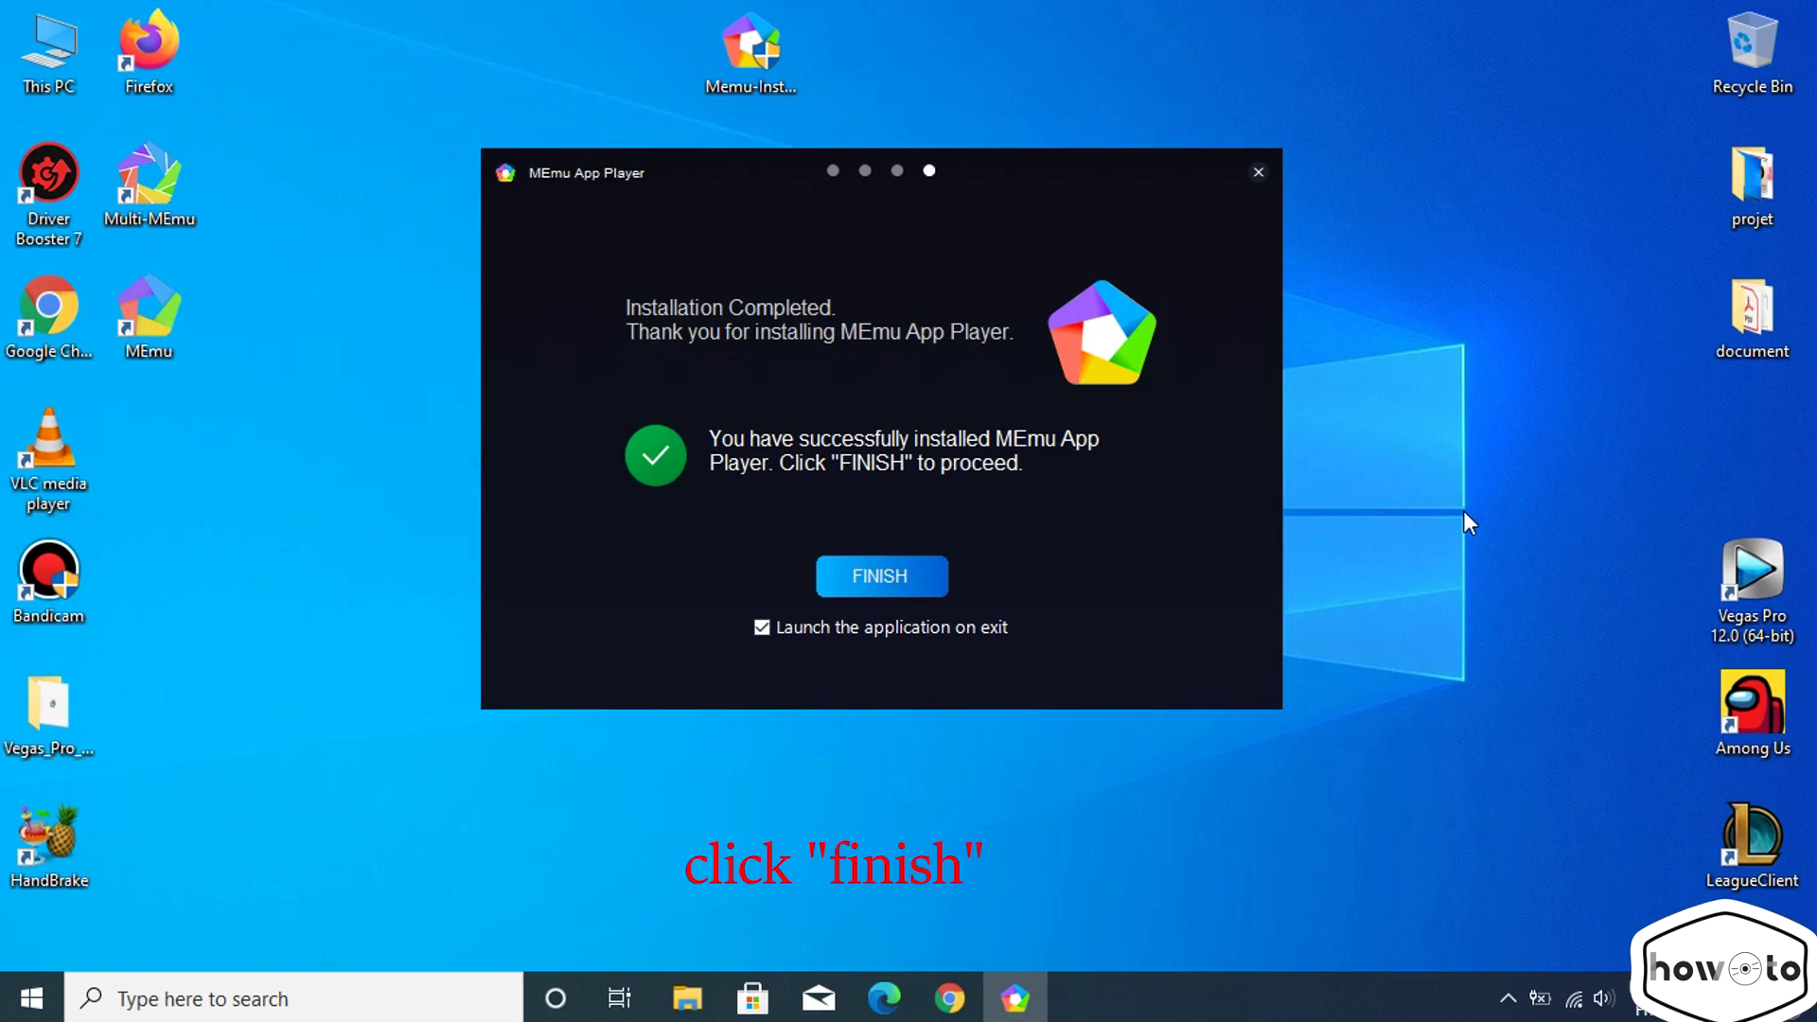
Finish the MEmu App Player setup with launching the application on exit enabled.
left_click(899, 585)
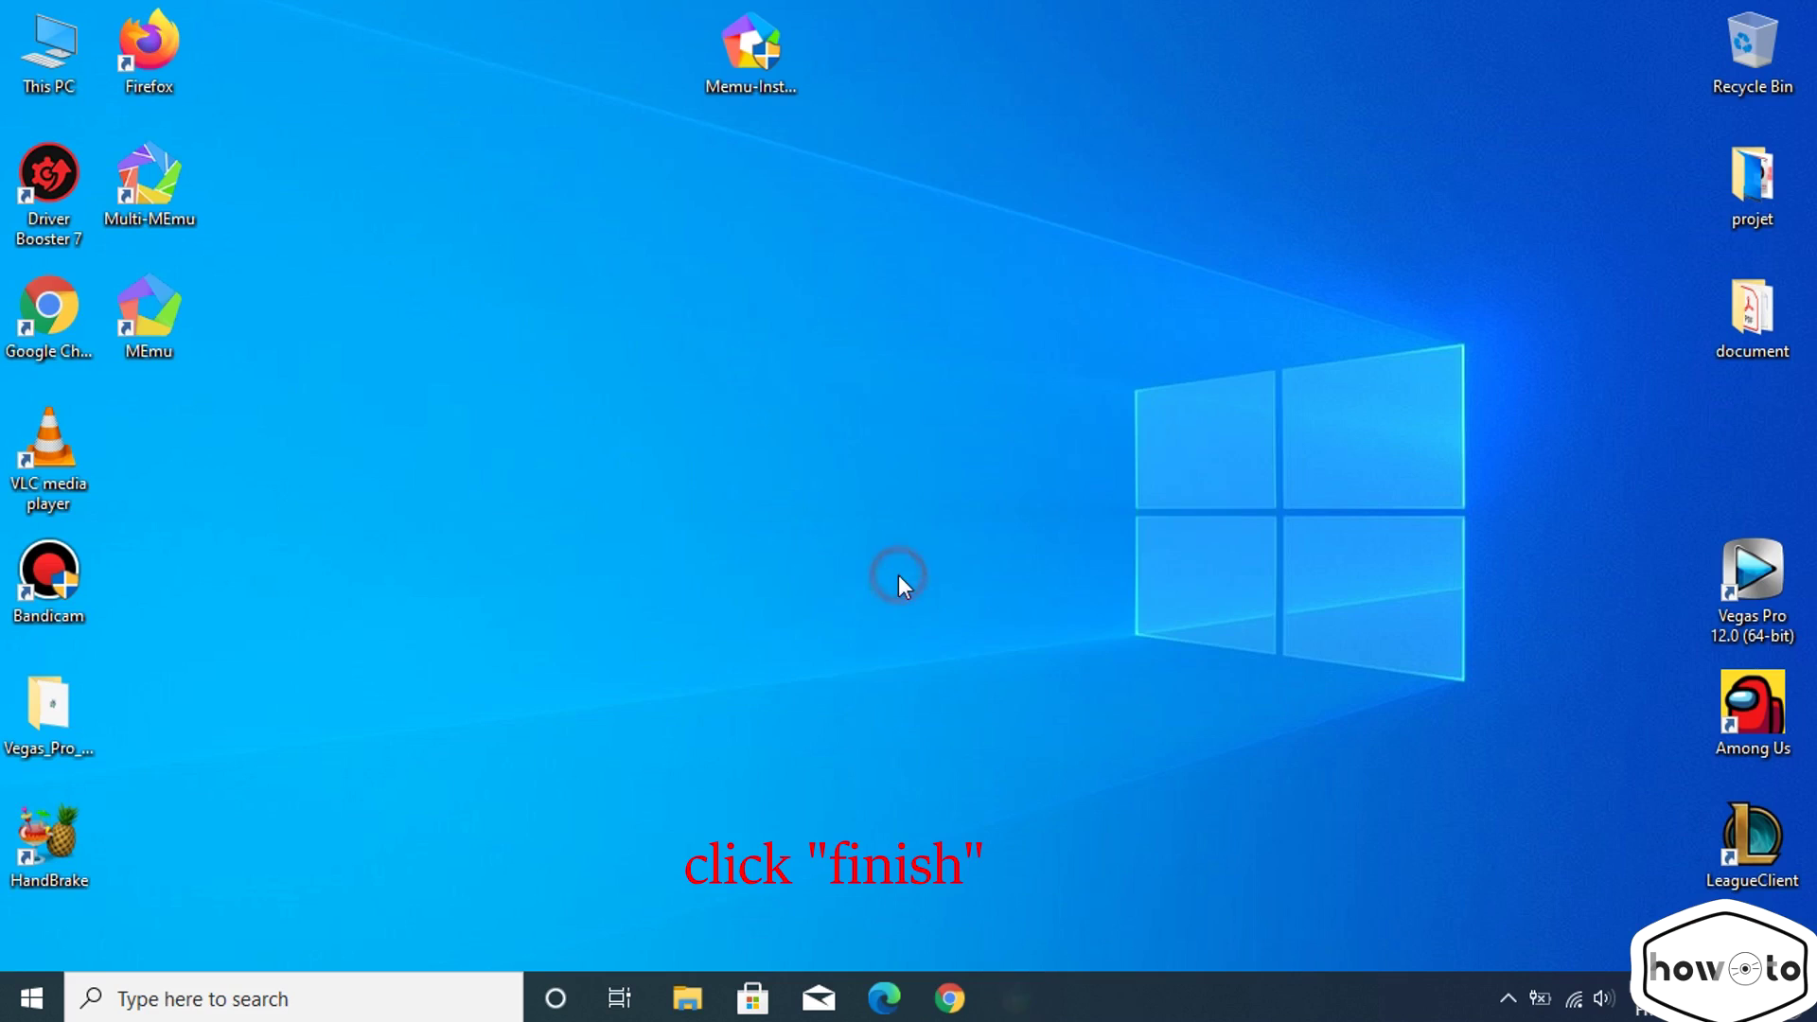
right_click(1133, 398)
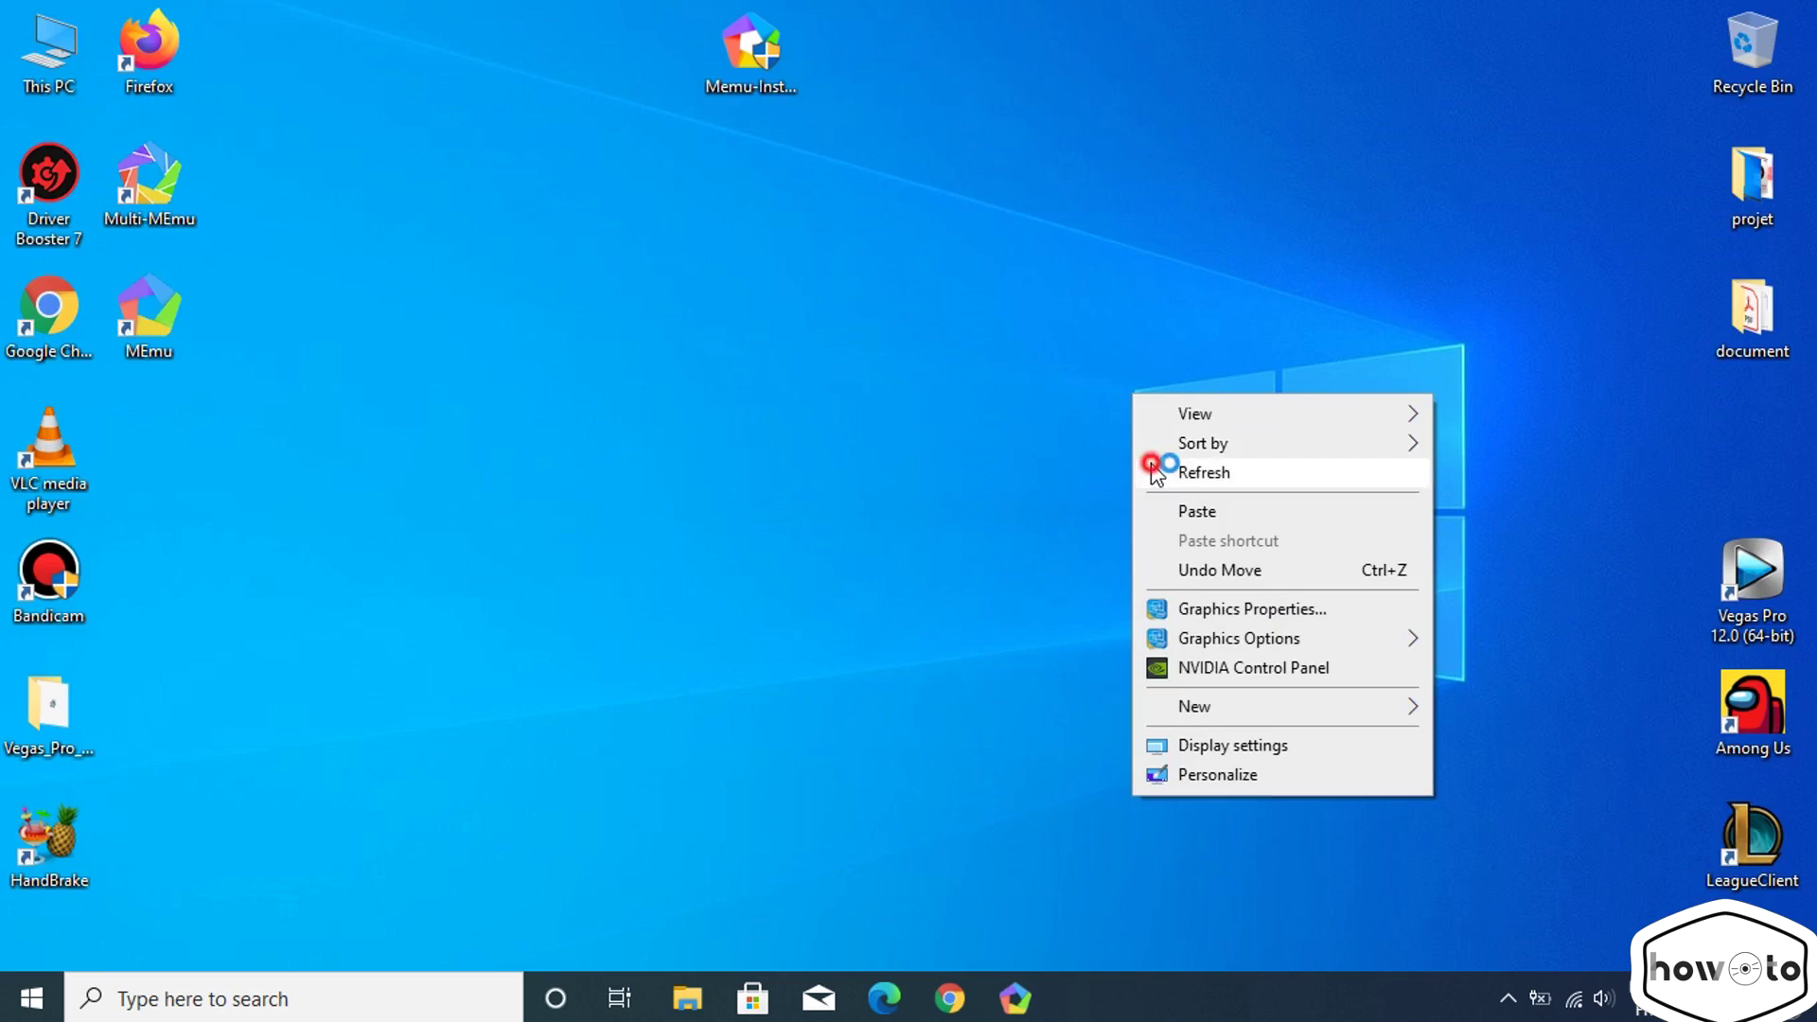
left_click(1153, 466)
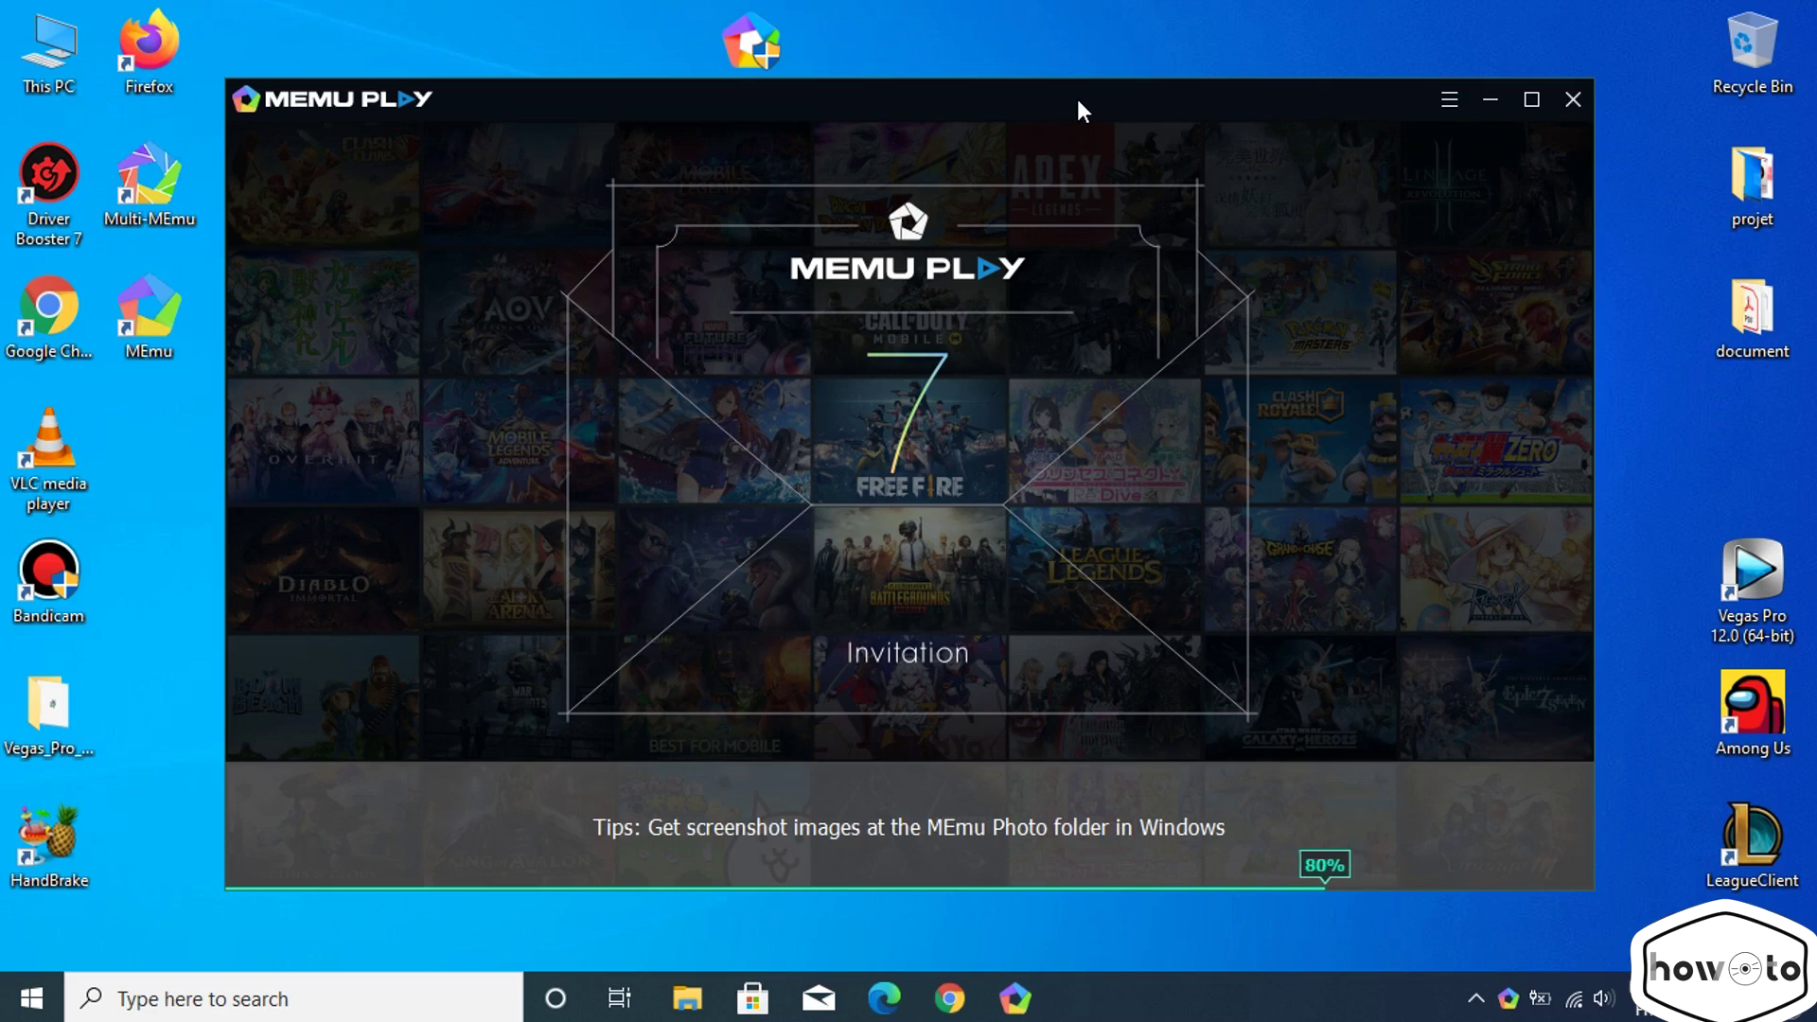
right_click(1066, 4)
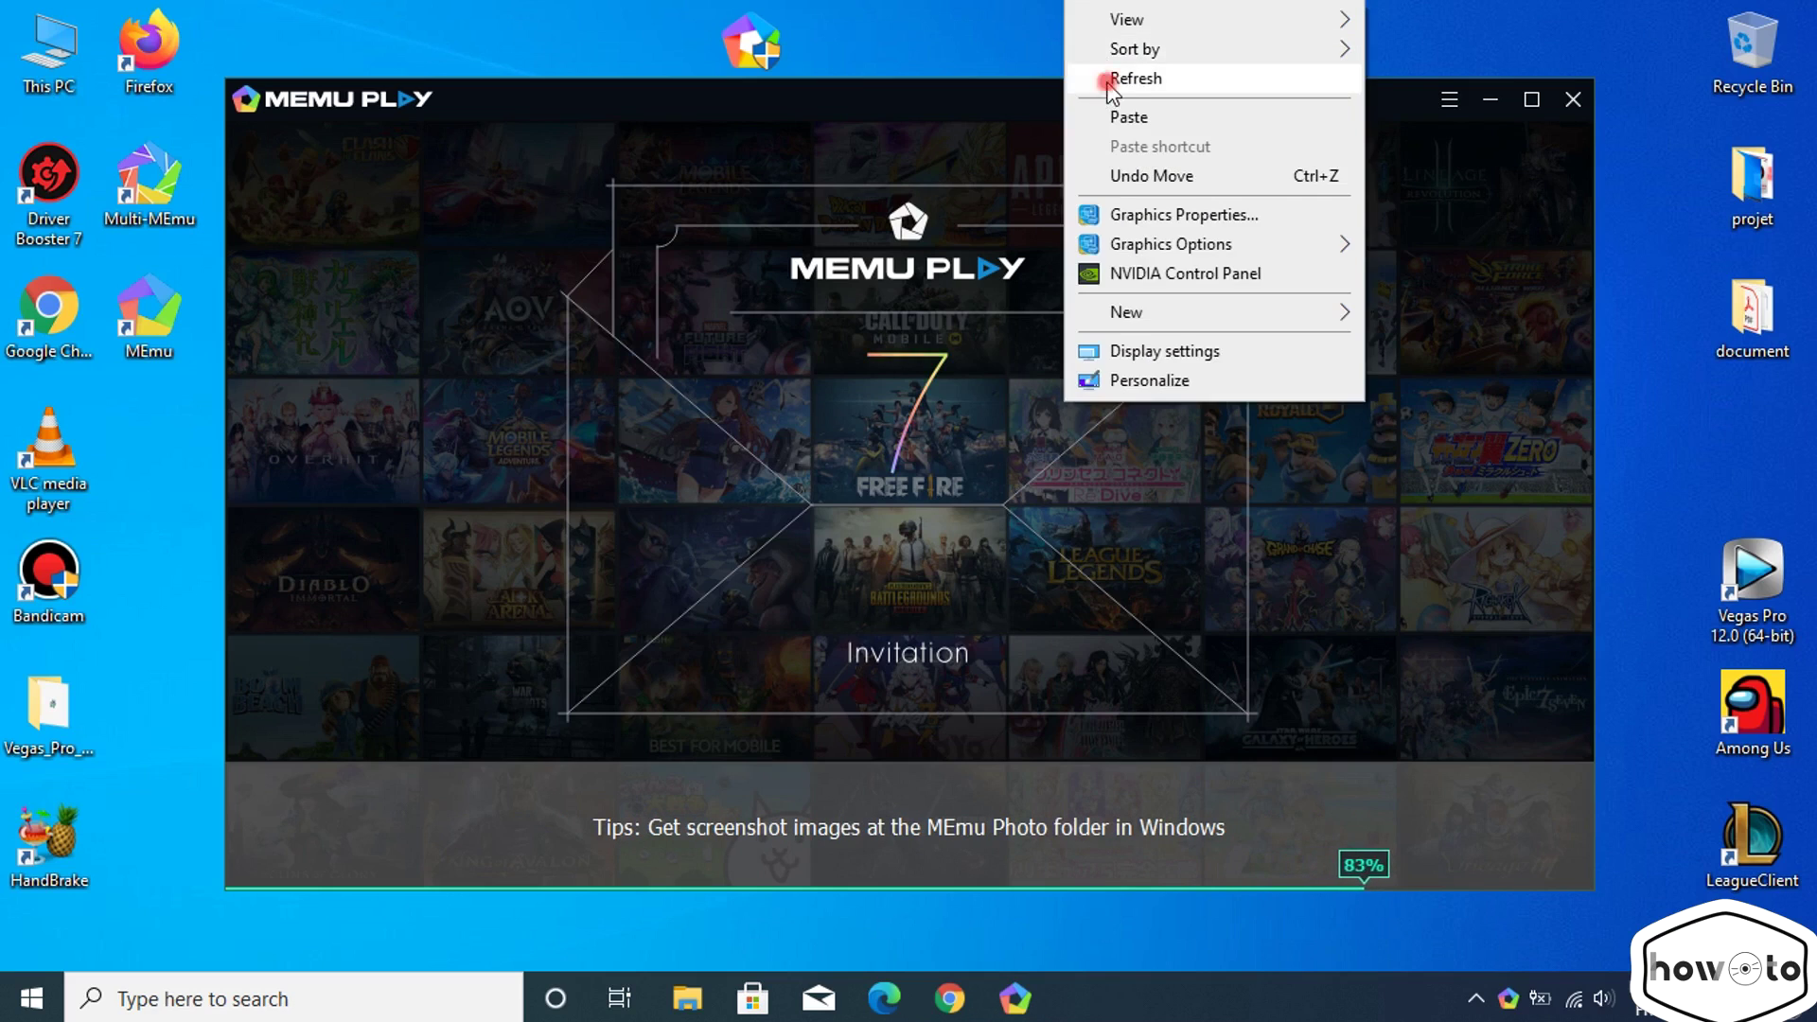
left_click(1103, 75)
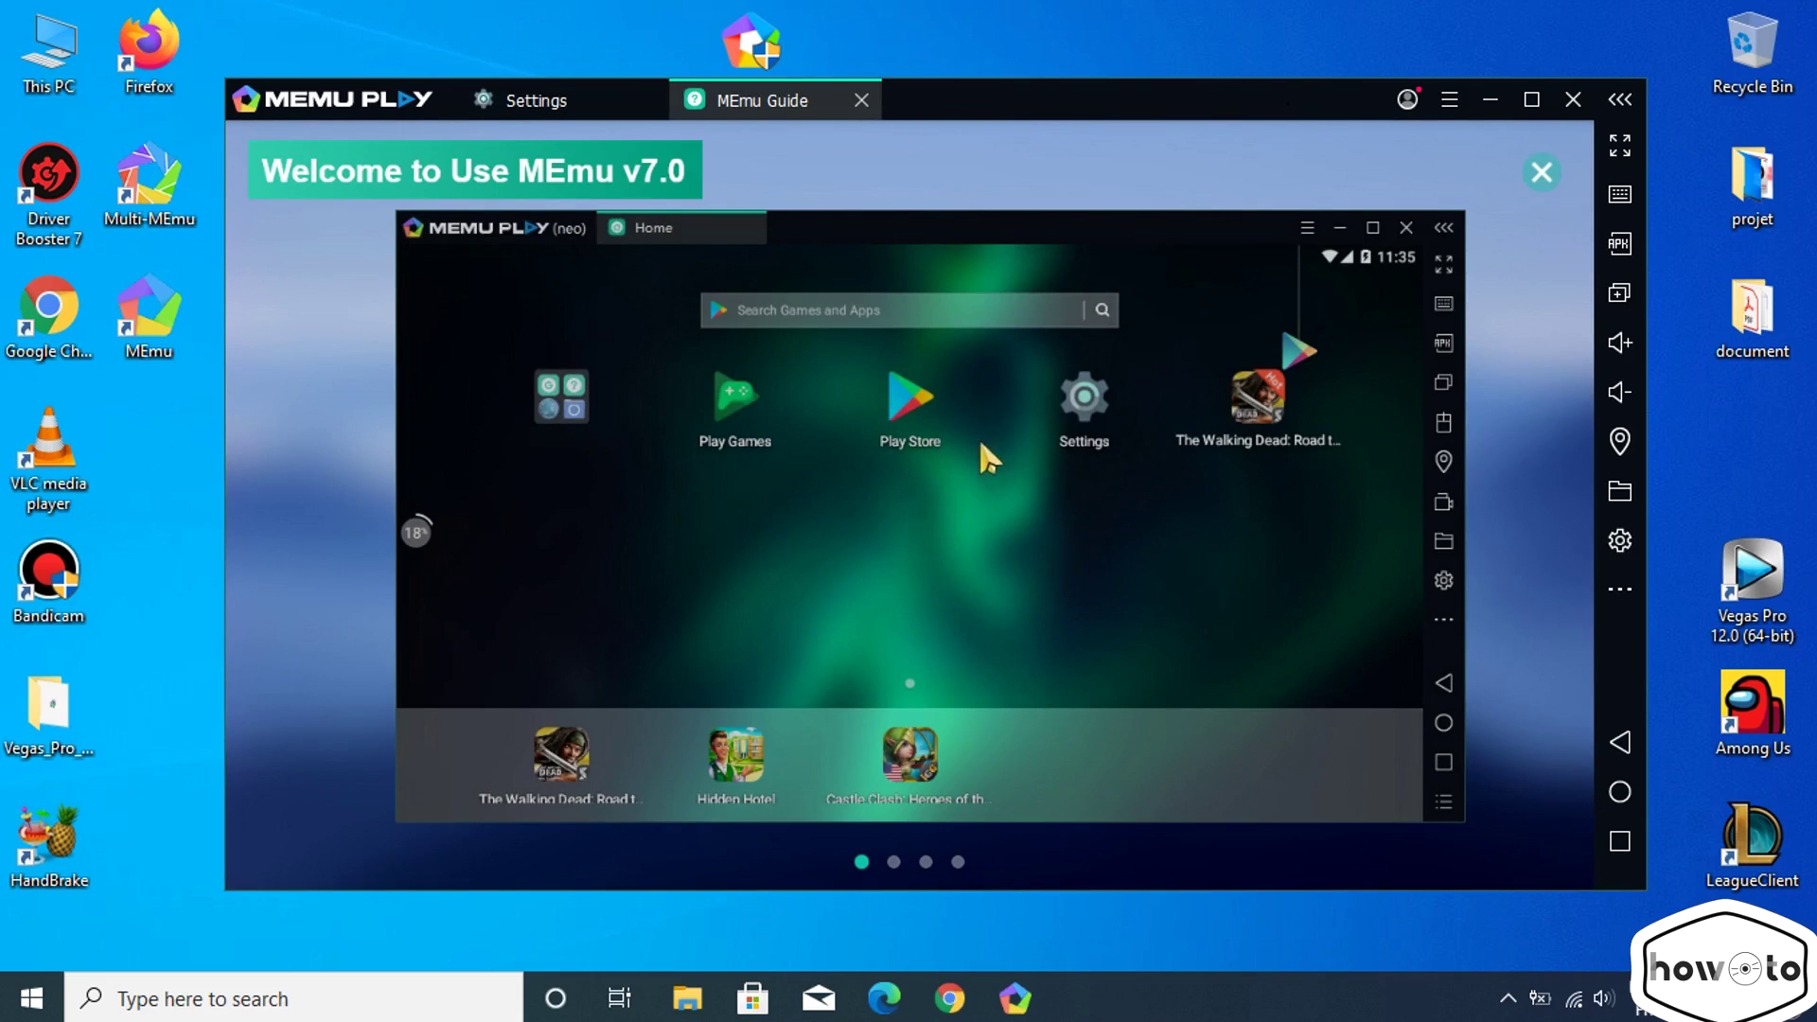
Dismiss the MEmu v7.0 welcome guide and minimize the emulator window to the taskbar.
left_click(1542, 173)
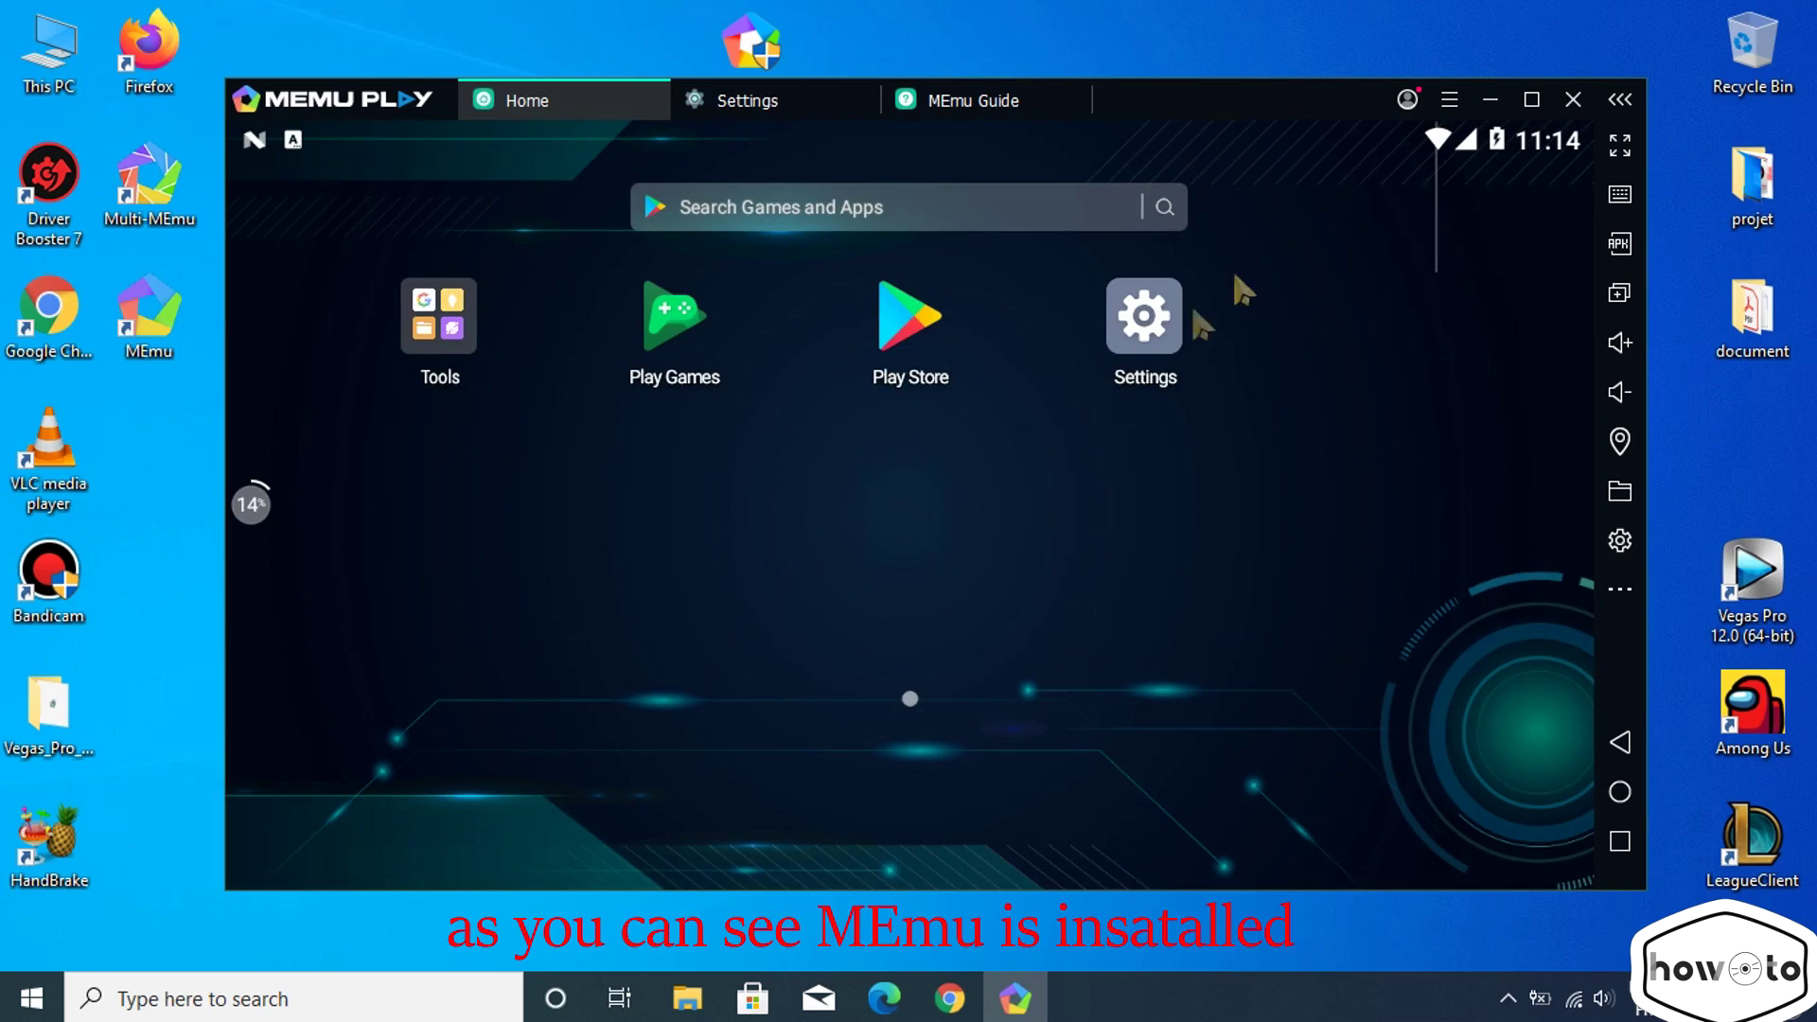
left_click(1491, 101)
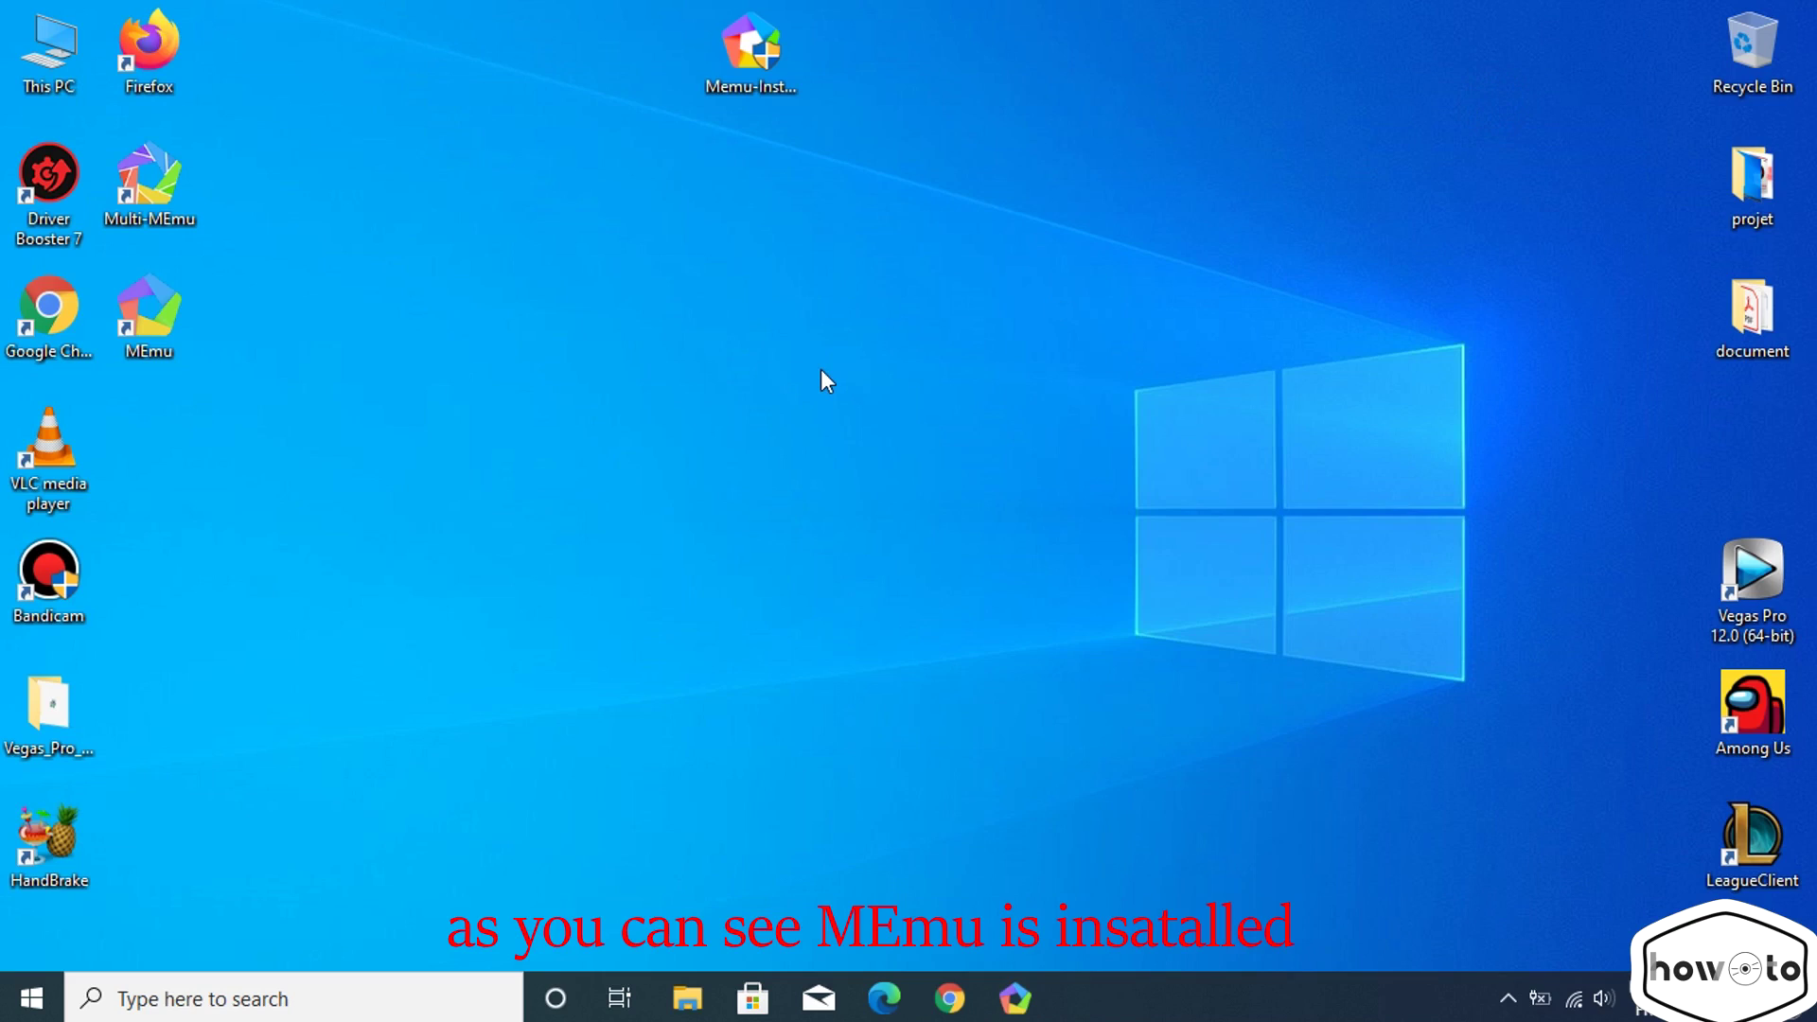